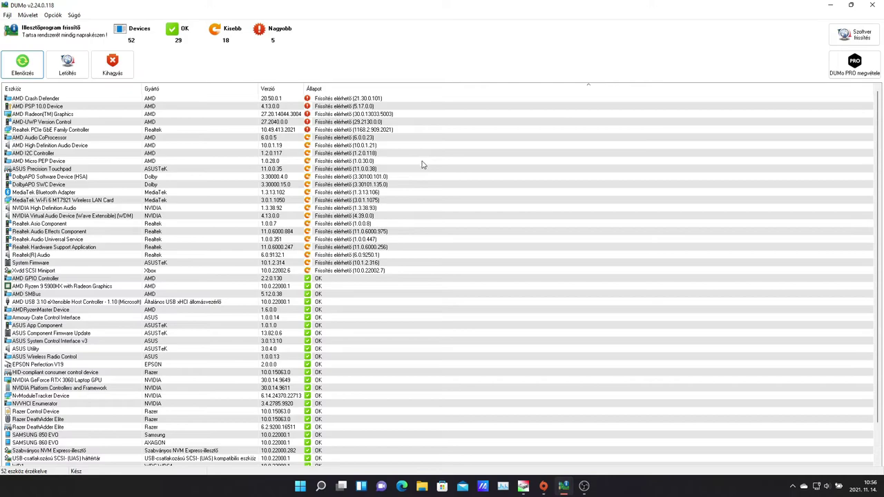
- Switch to MyASUS and list the latest available driver and software updates under live update
left_click(483, 486)
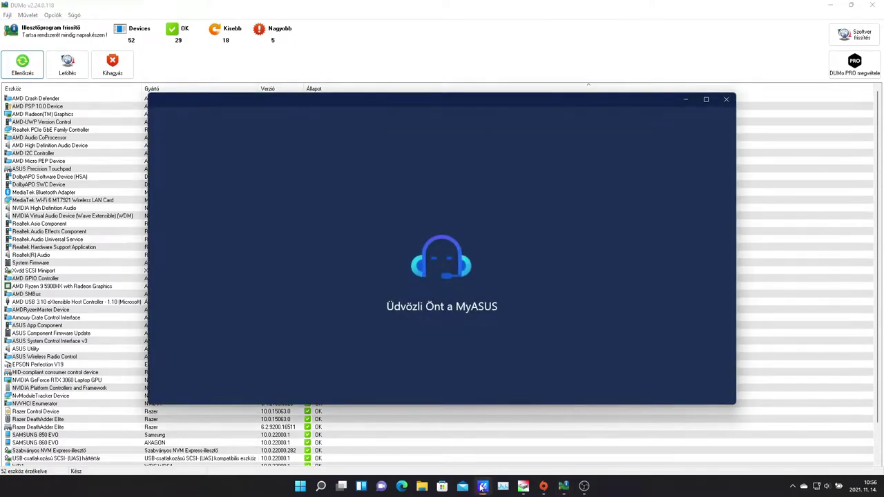
left_click(436, 49)
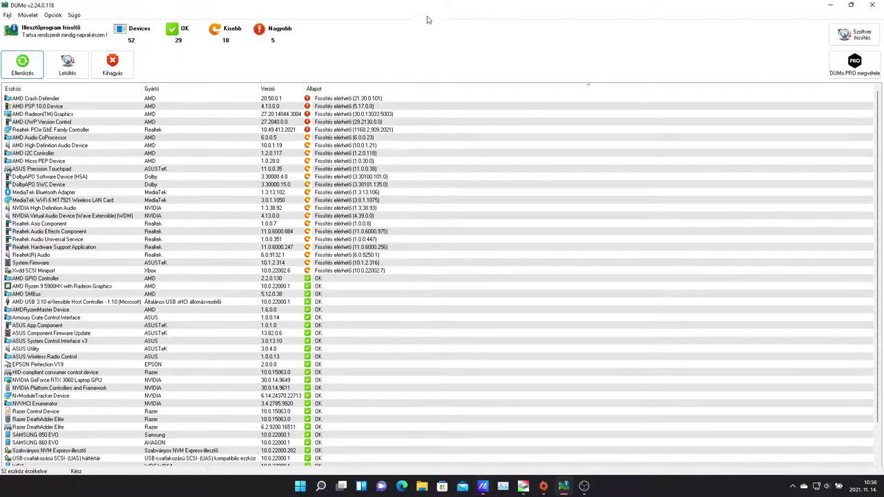
left_click(483, 486)
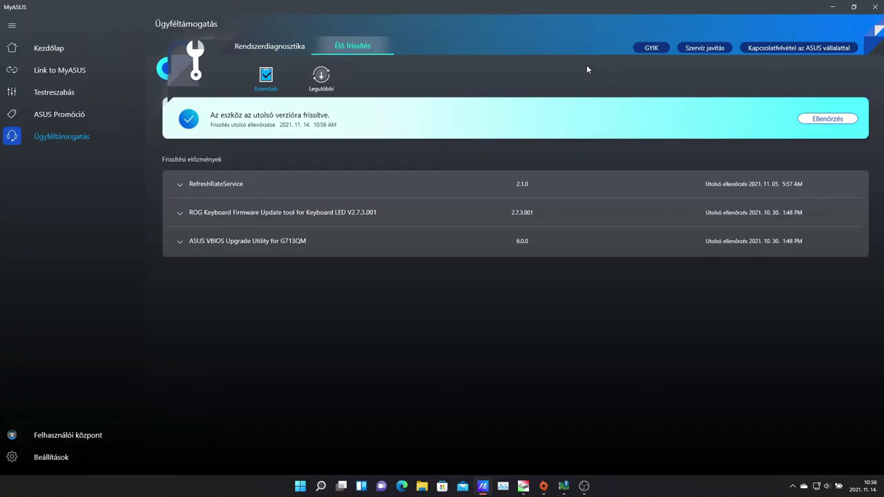
left_click(322, 77)
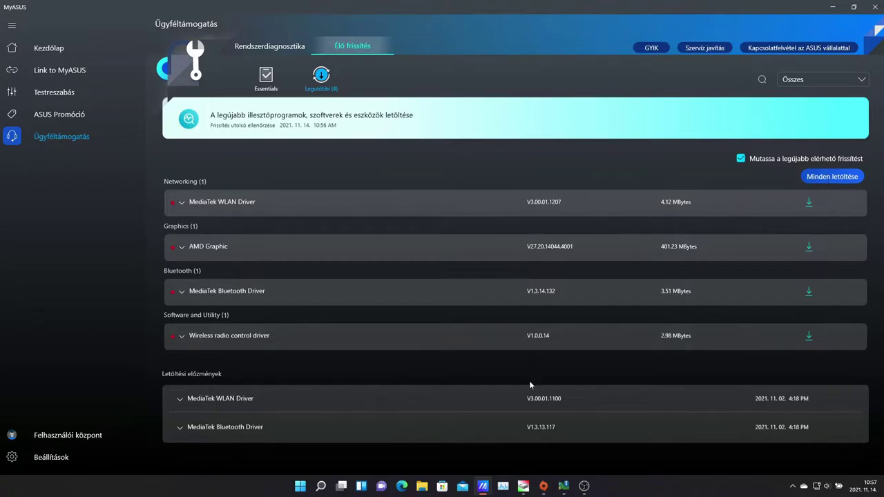
- Expand and read the descriptions of the Wireless radio control, MediaTek Bluetooth, AMD Graphic and MediaTek WLAN driver updates
left_click(182, 336)
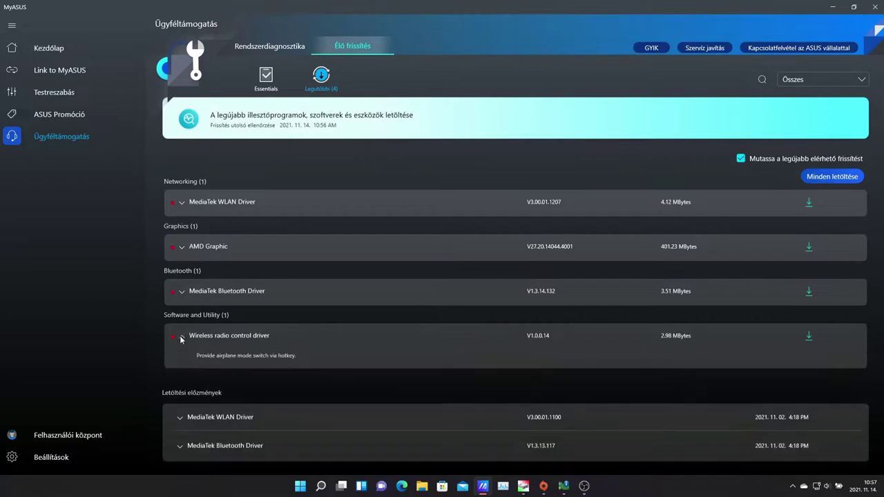
left_click(182, 292)
scroll(207, 309, "down", 2)
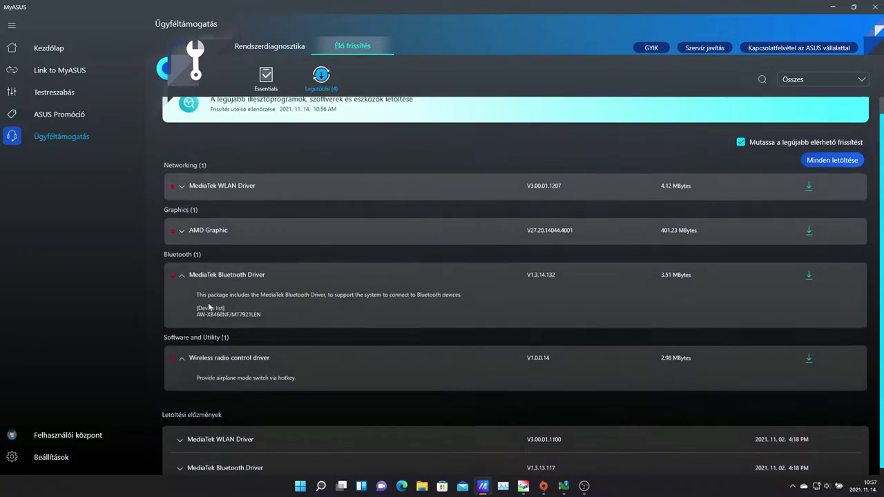
scroll(209, 307, "up", 2)
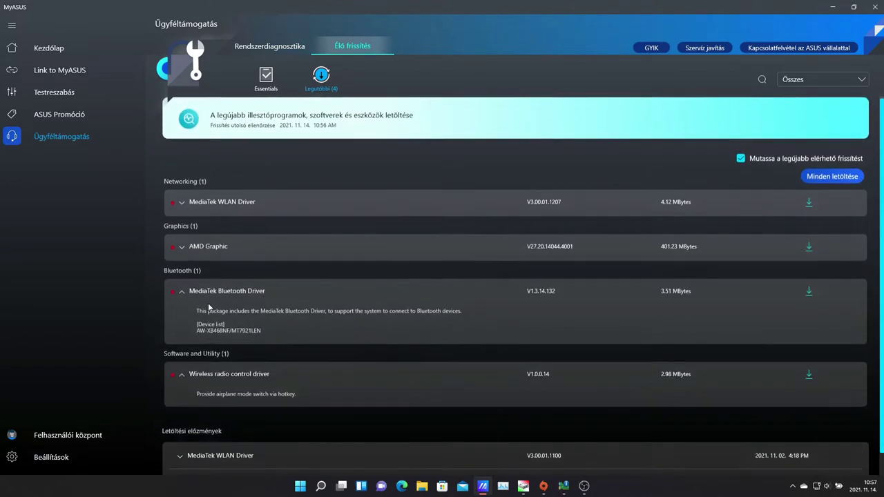
left_click(182, 249)
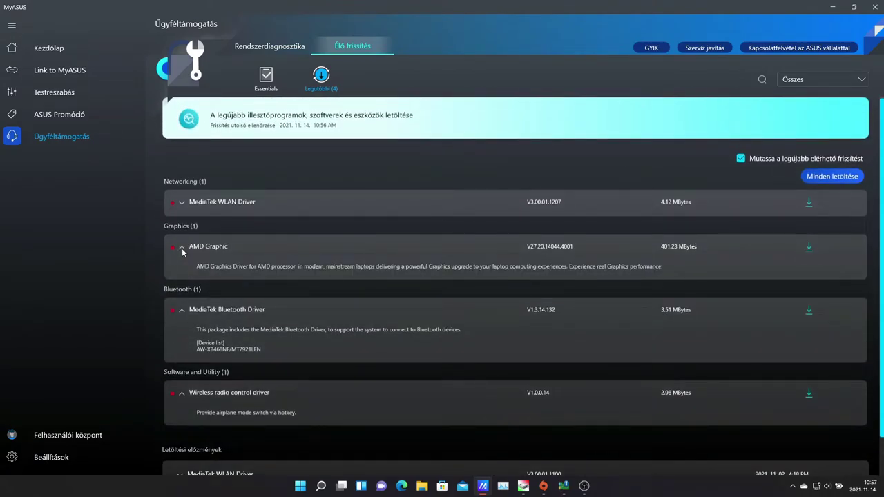
left_click(182, 203)
scroll(234, 305, "down", 3)
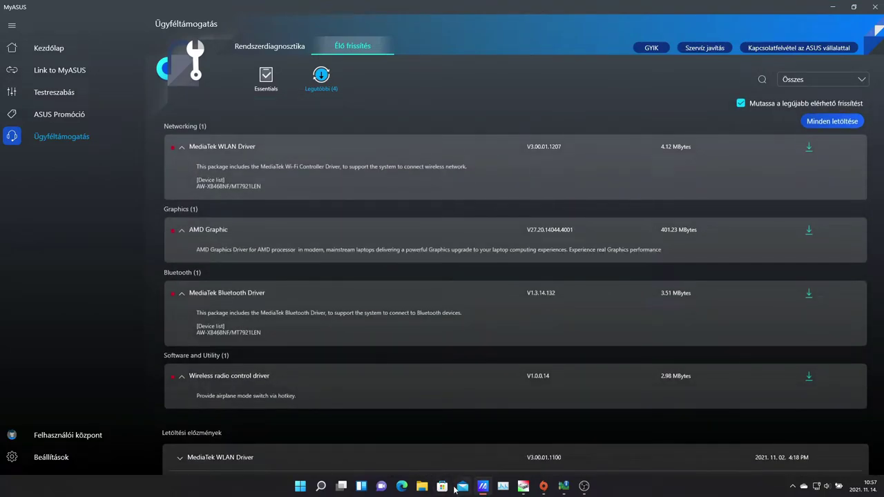
- Switch to Task Manager and examine the performance overview down to the GPU entries
left_click(502, 488)
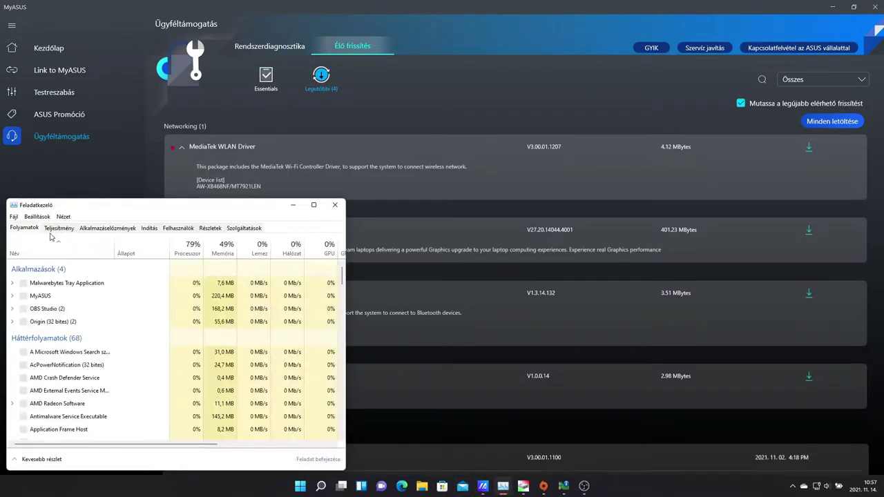
left_click(58, 228)
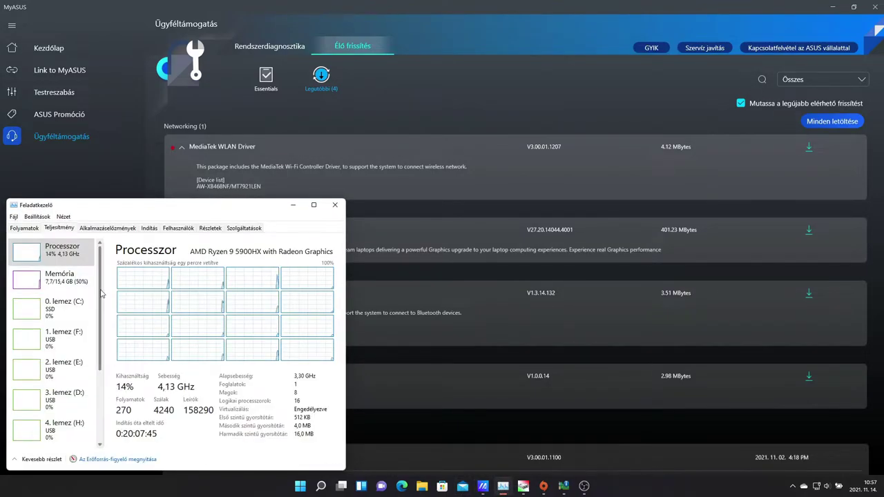
scroll(102, 346, "down", 3)
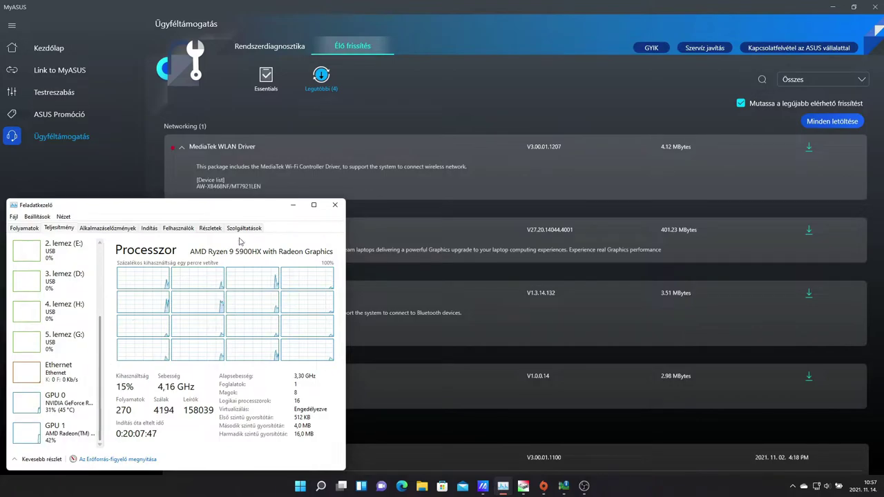
- Return to MyASUS and download all the listed driver updates
left_click(830, 123)
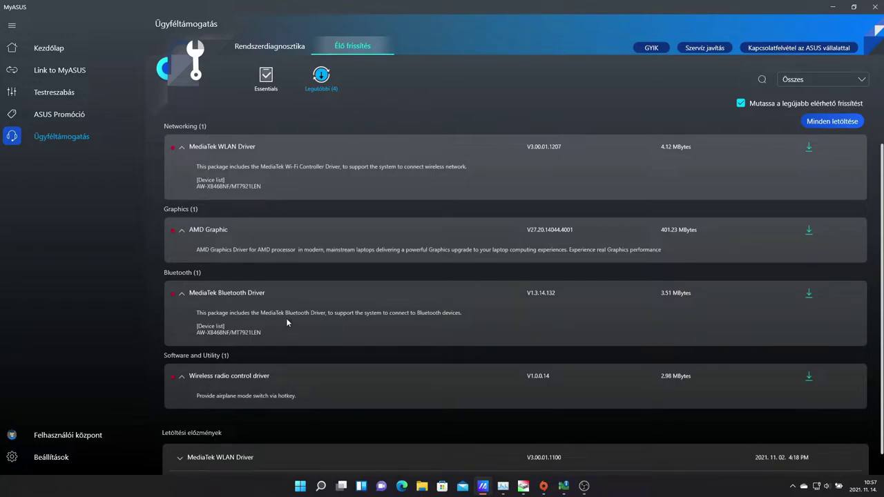
scroll(774, 362, "down", 1)
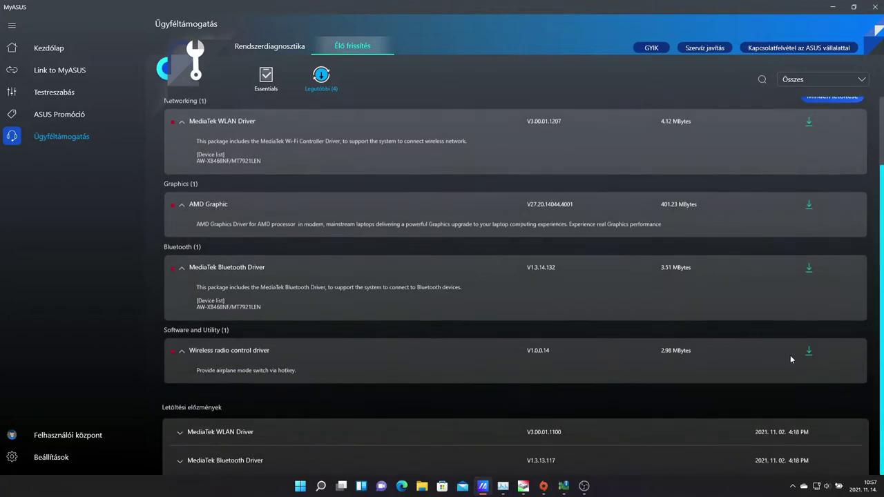
key("Return")
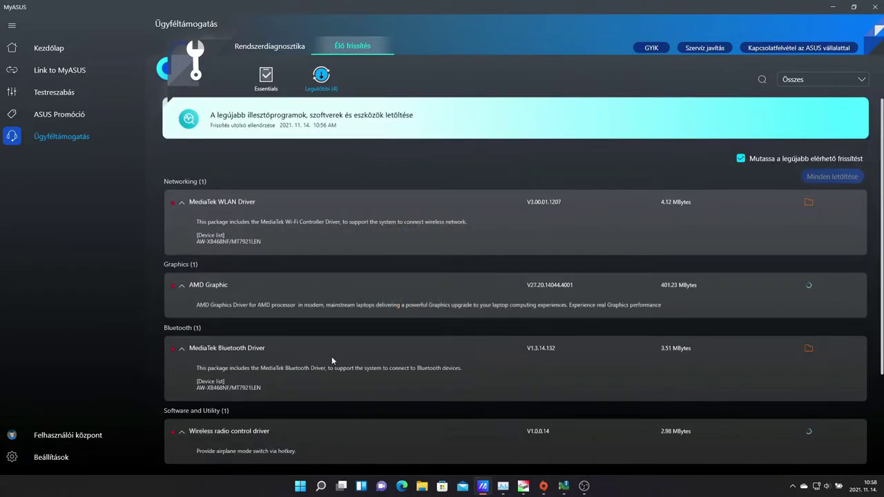
- Open the folder holding the downloaded drivers and launch the MediaTek Bluetooth Driver installer
left_click(503, 486)
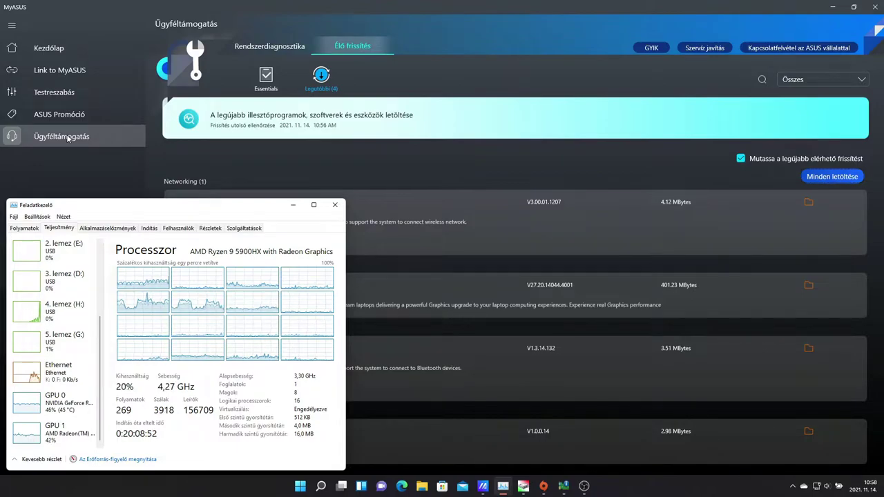
left_click(810, 203)
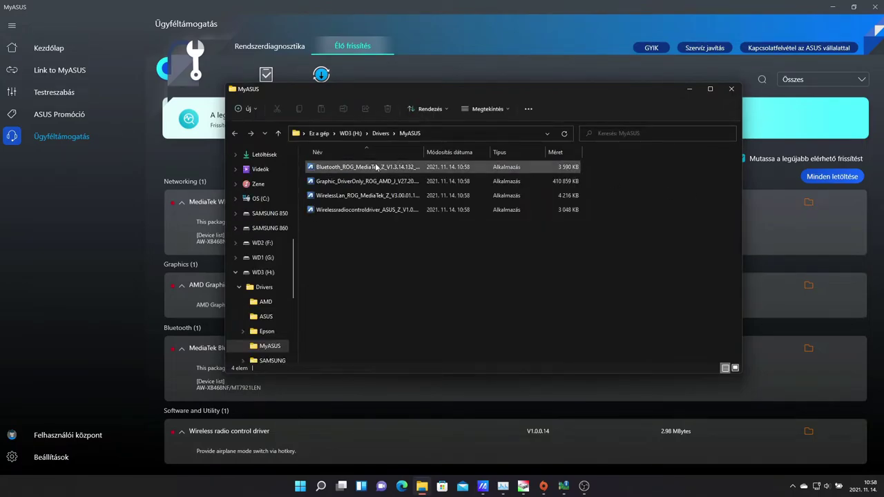
double_click(350, 175)
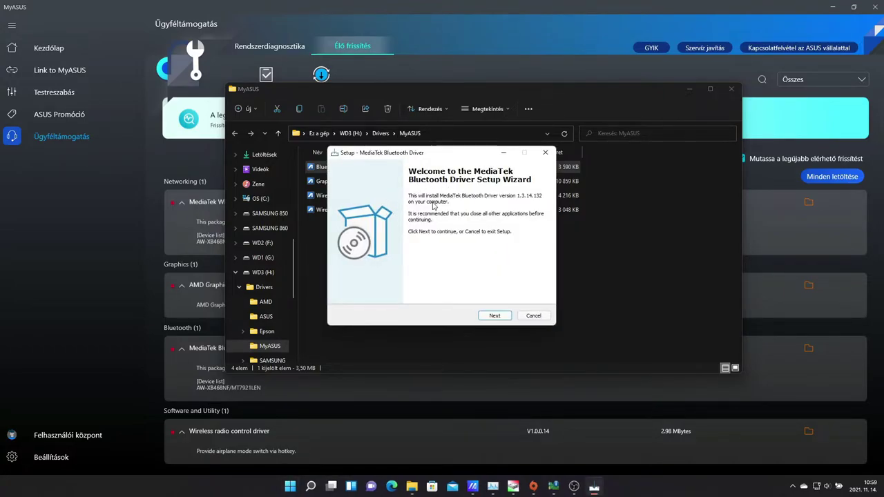
- Advance the MediaTek Bluetooth Driver setup past the information page to the Ready to Install page
key("Return")
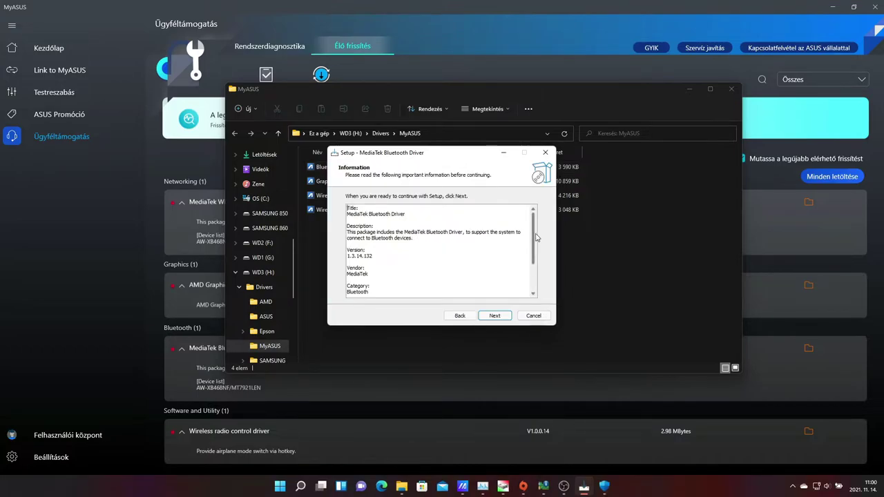
scroll(415, 218, "down", 3)
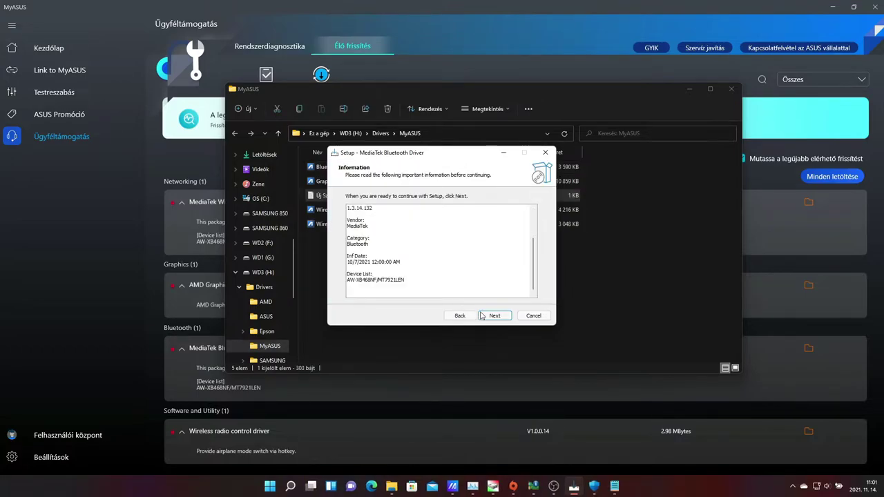
left_click(492, 316)
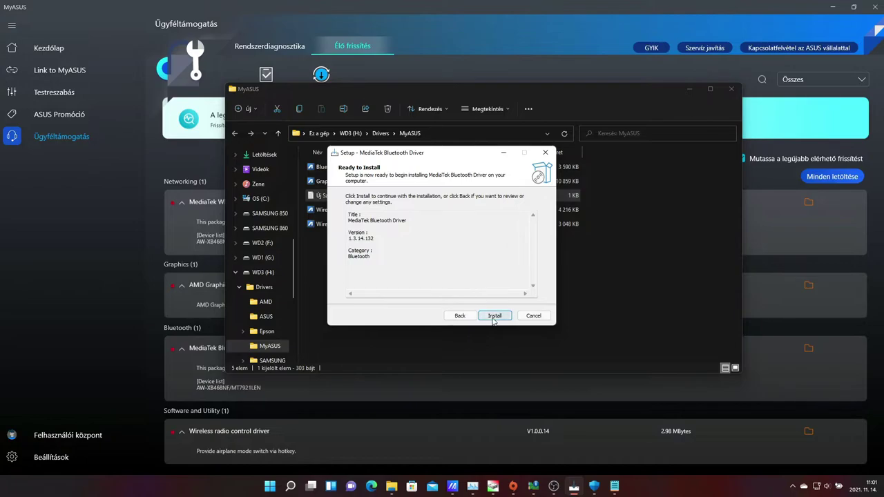
- Check the installed driver version of the MediaTek Bluetooth Adapter in Device Manager, and close its properties
left_click(269, 485)
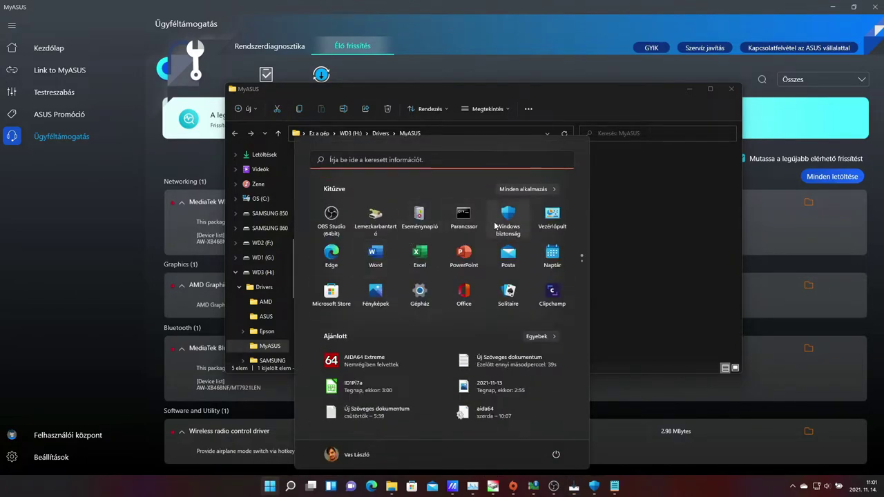
left_click(541, 221)
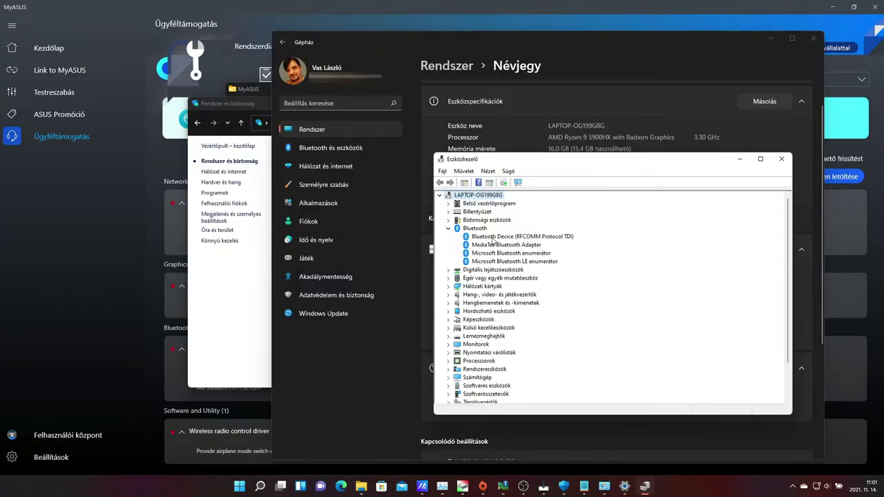
left_click(514, 247)
right_click(514, 246)
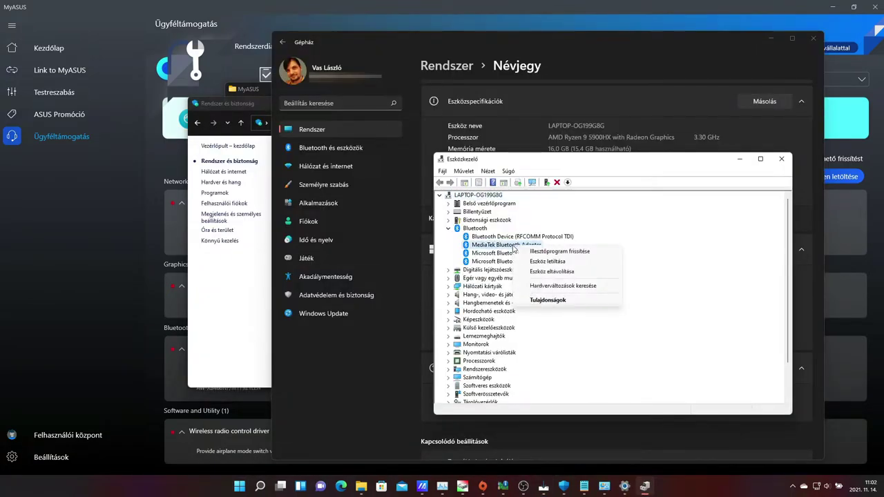
left_click(545, 299)
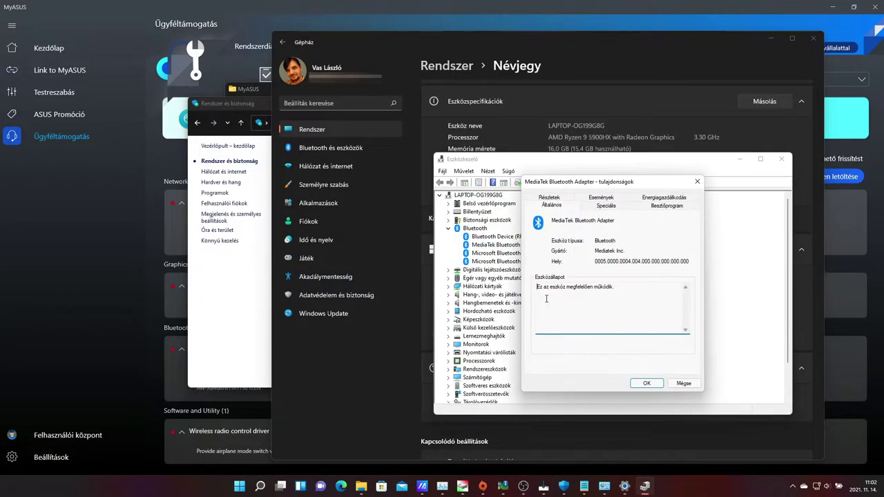
left_click(660, 205)
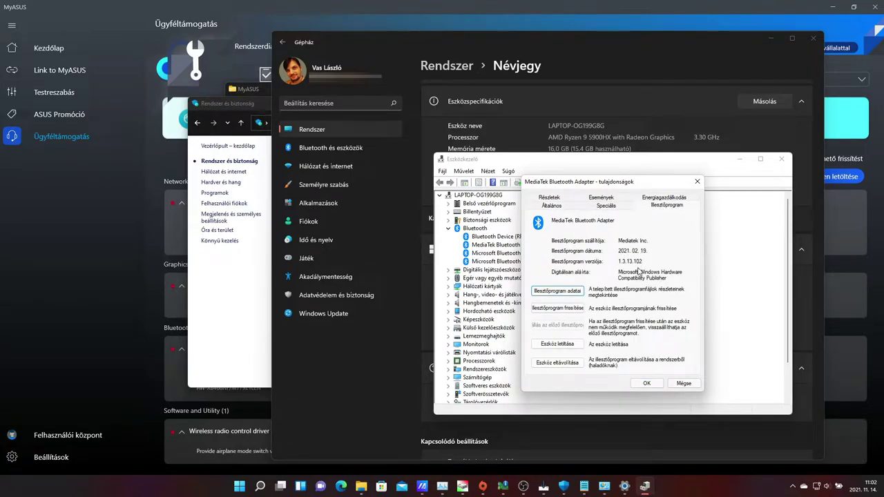
left_click(697, 181)
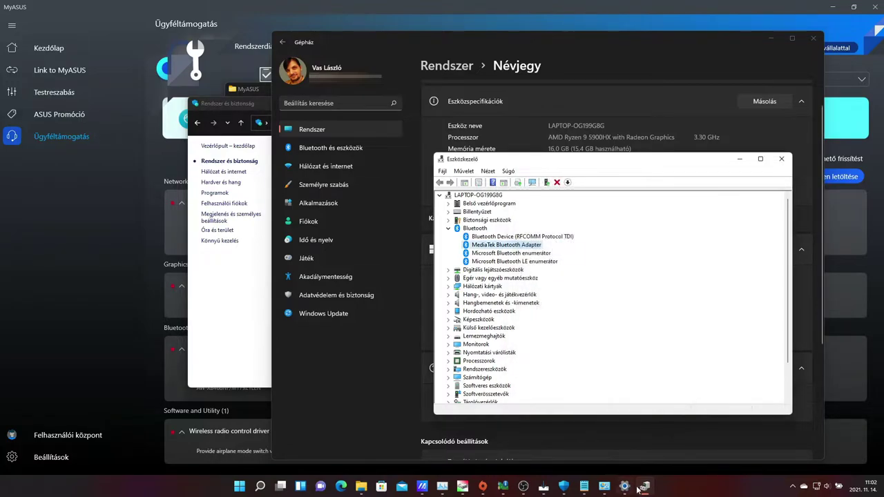
- Compare the version offered by the Bluetooth setup with the adapter's installed driver version in Device Manager
left_click(544, 487)
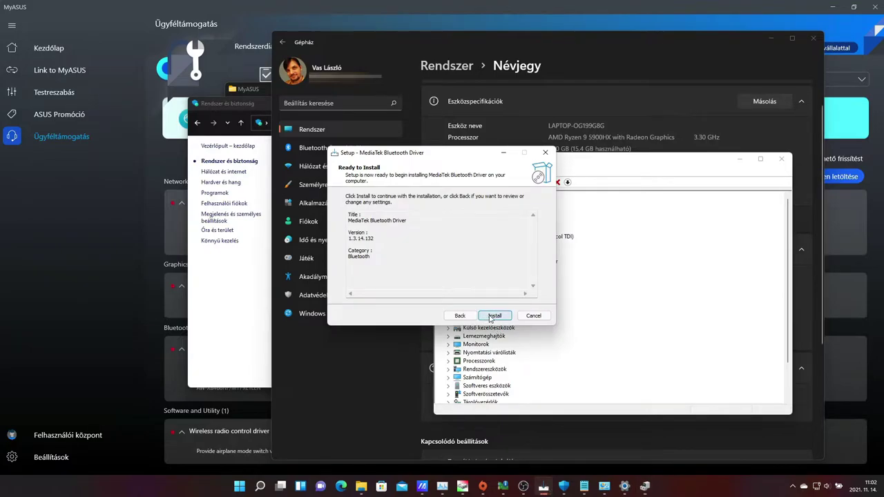
left_click(611, 176)
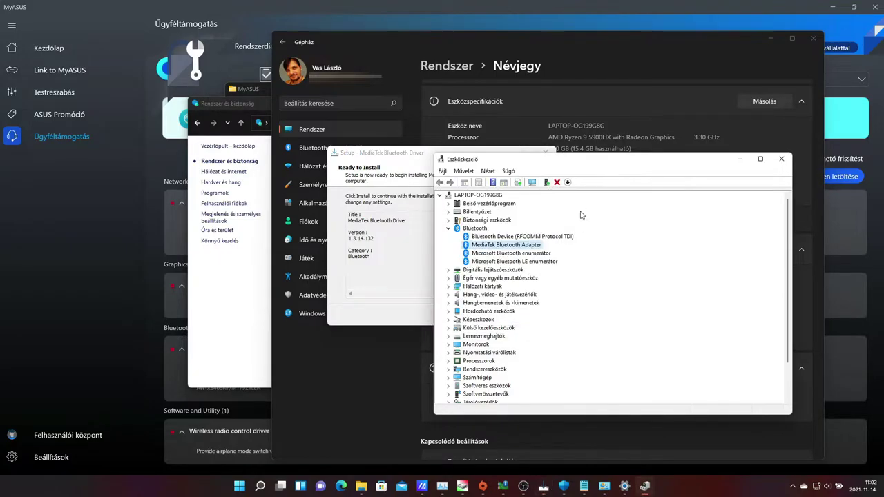
right_click(516, 249)
left_click(551, 302)
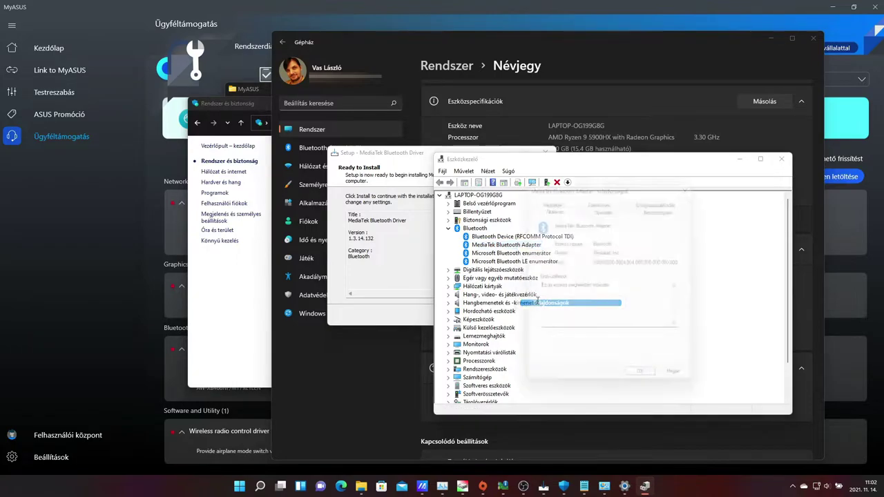
left_click(664, 206)
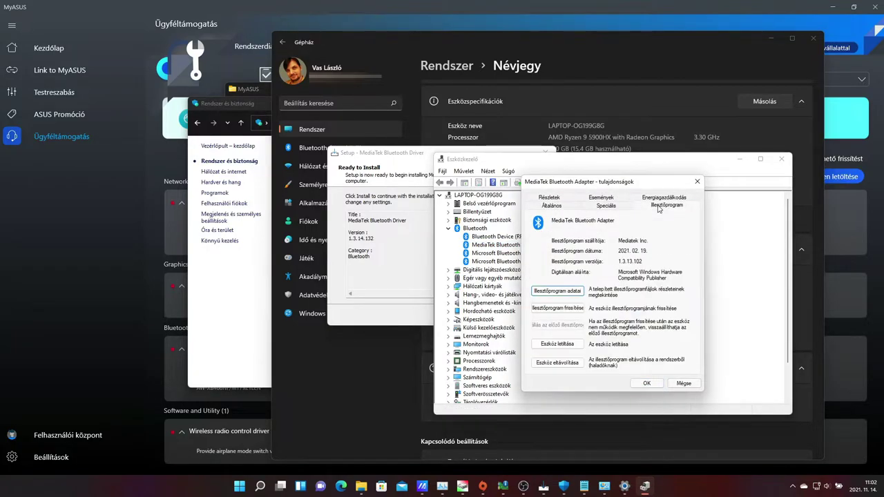
left_click(697, 181)
- Return to the setup wizard and install MediaTek Bluetooth Driver version 1.3.14.132
left_click(398, 313)
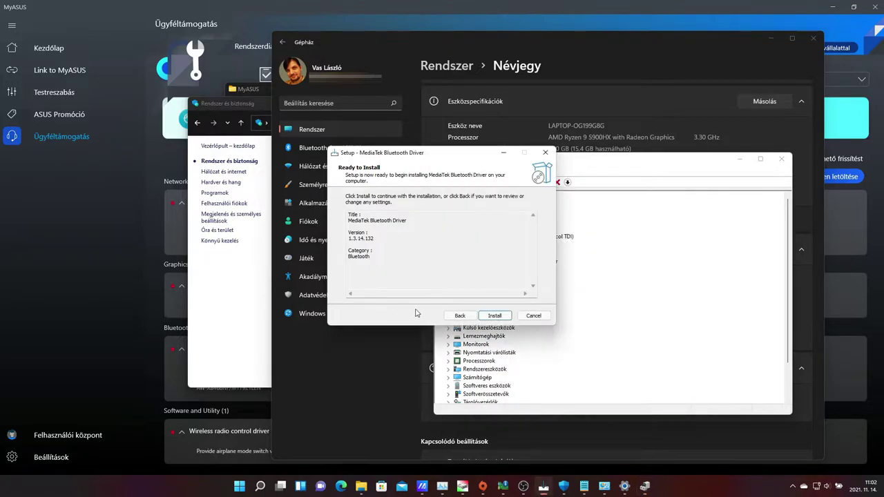
left_click(489, 316)
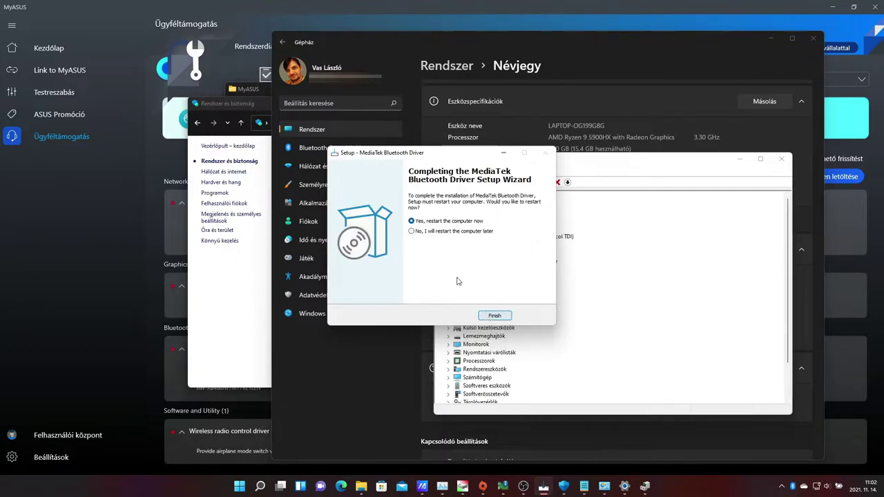
left_click(782, 486)
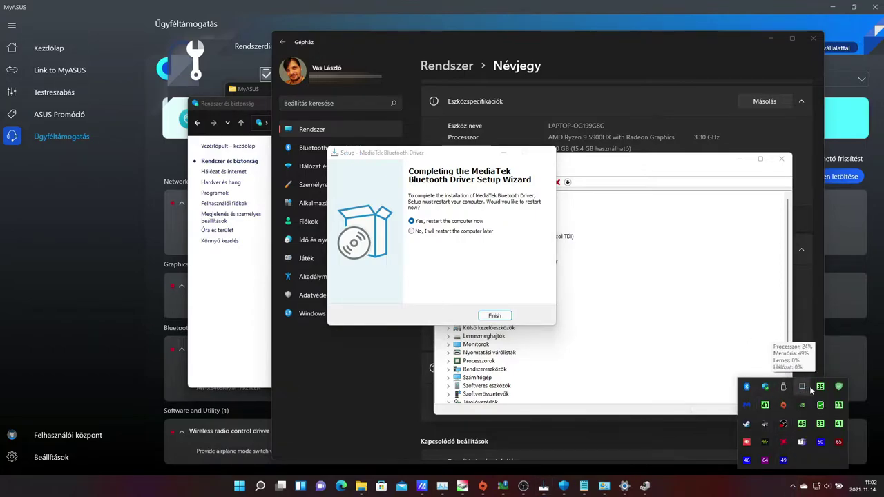
right_click(764, 423)
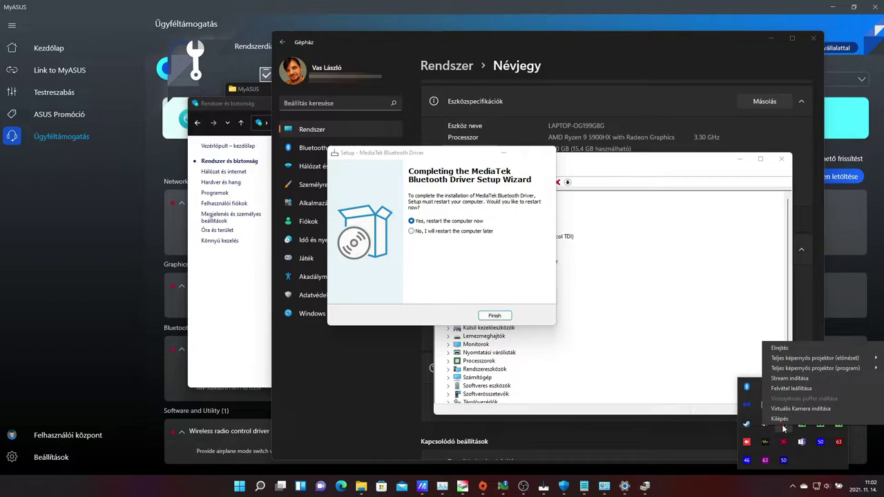
left_click(790, 389)
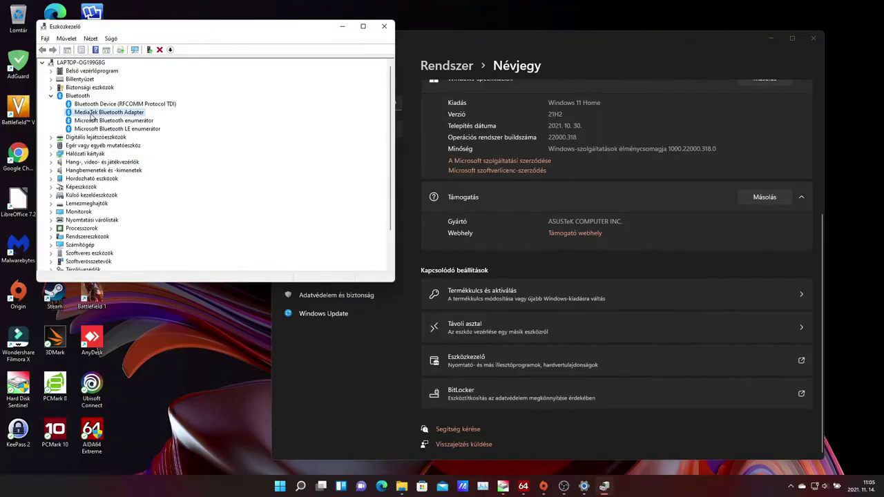
- Check the installed driver details of the MediaTek Bluetooth Adapter in Device Manager, and close its properties
right_click(97, 113)
left_click(118, 170)
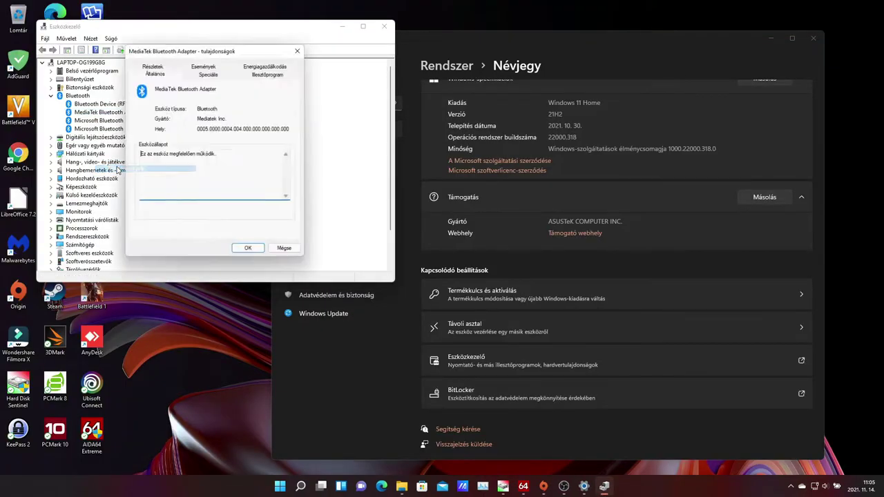
left_click(264, 73)
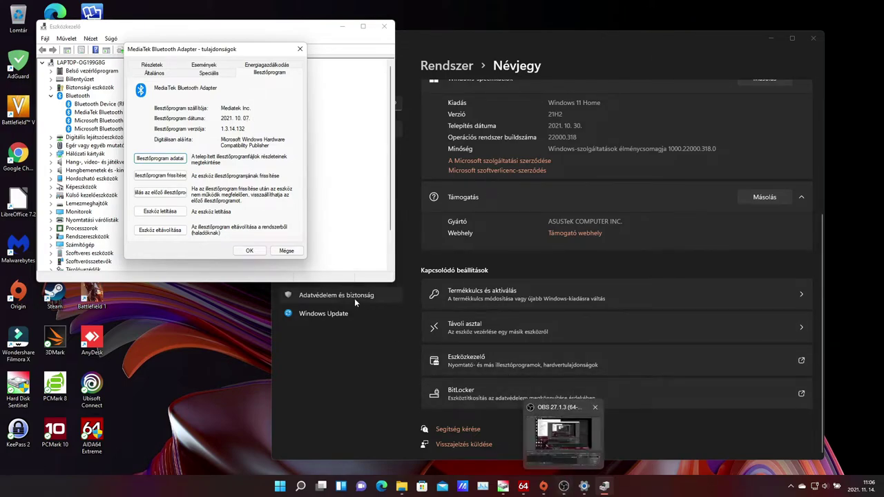
left_click(249, 251)
right_click(563, 485)
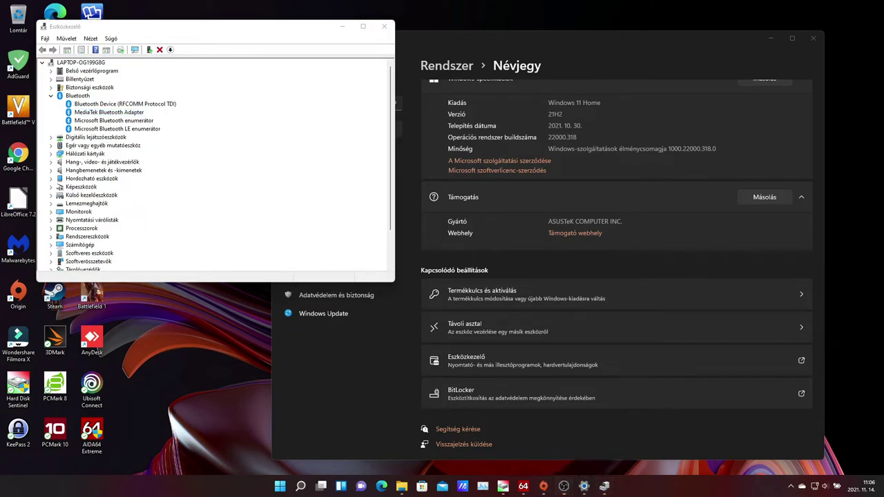
left_click(791, 486)
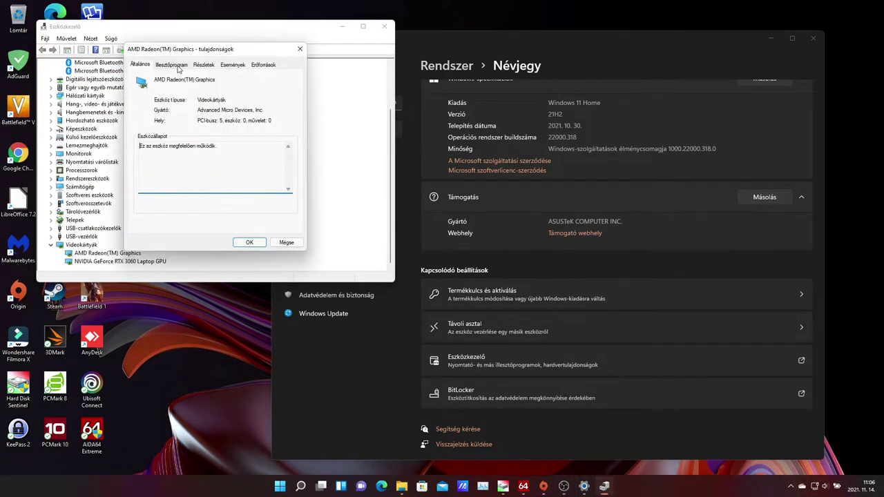
- Compare the AMD Radeon(TM) Graphics driver version with the Graphic_DriverOnly_ROG_AMD package in the MyASUS folder, and close the device's properties
left_click(178, 66)
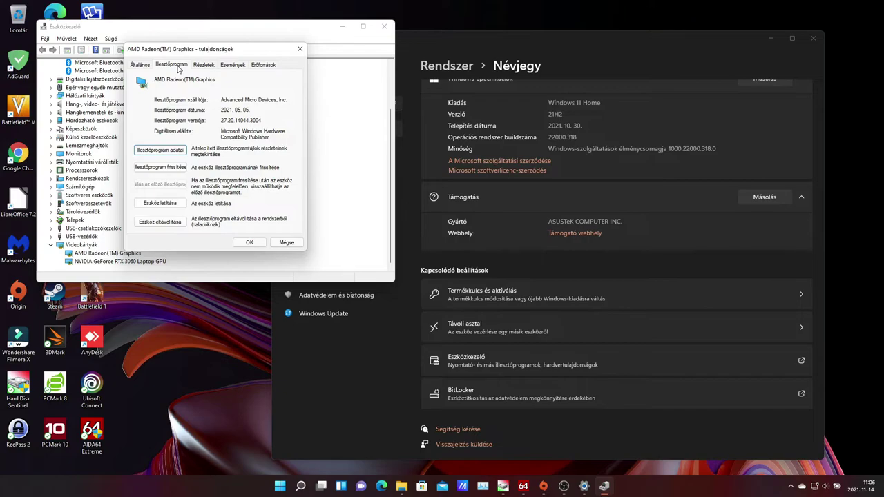
left_click(402, 487)
double_click(460, 181)
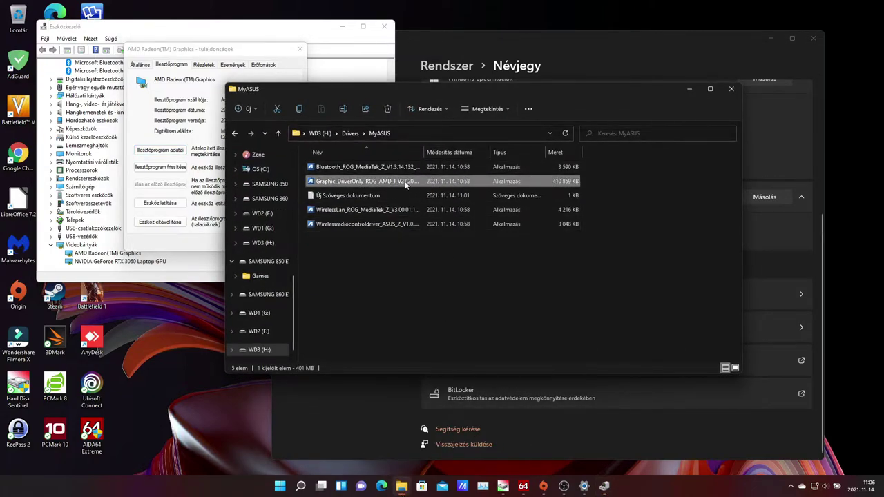
left_click_drag(456, 93, 554, 116)
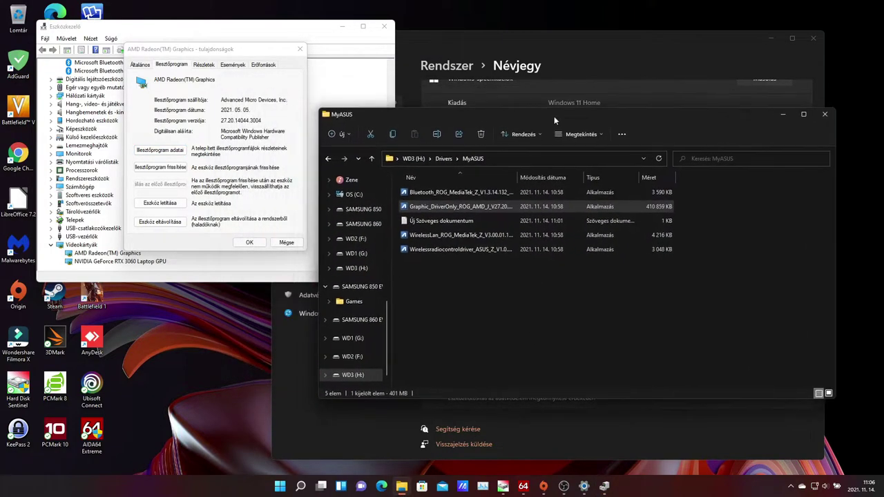
mouse_move(452, 212)
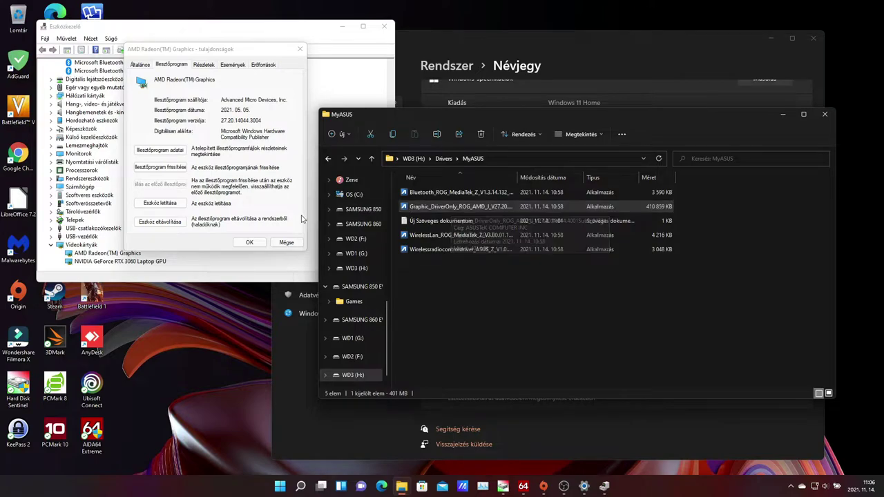
left_click(286, 242)
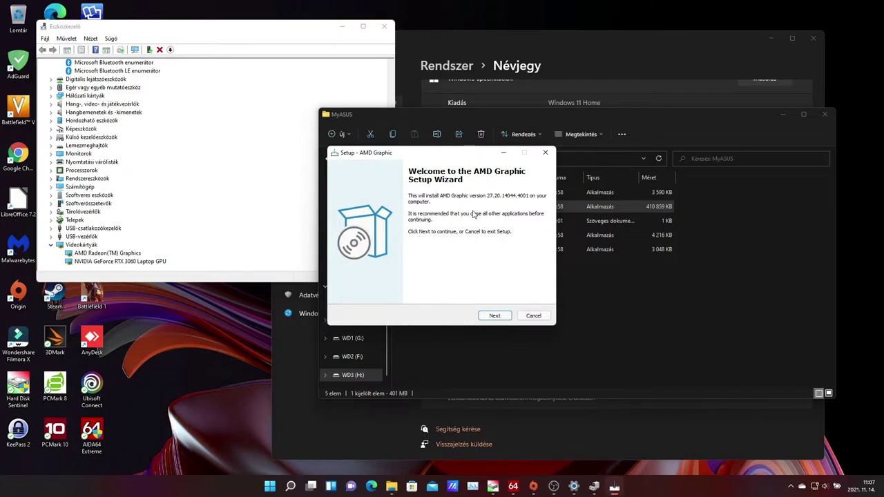
- Accept the license in the AMD Graphic setup wizard and install AMD Graphic version 27.20.14044.4001
left_click(493, 317)
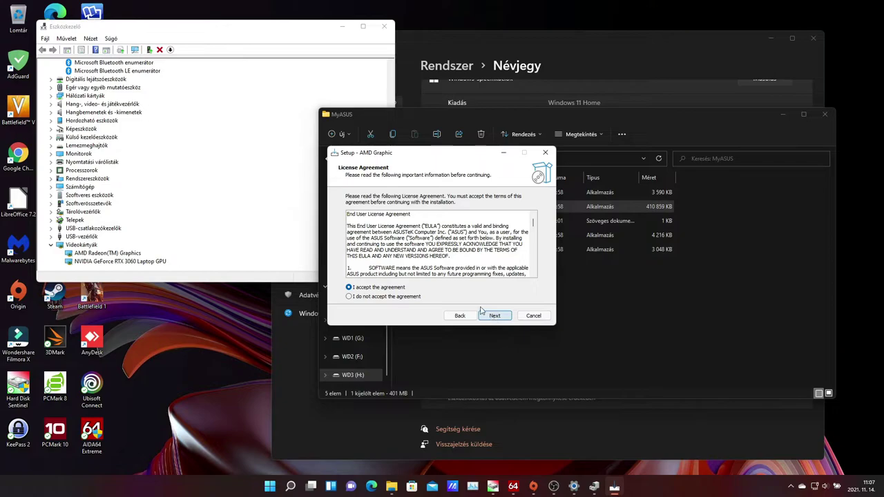
left_click(493, 317)
left_click(493, 316)
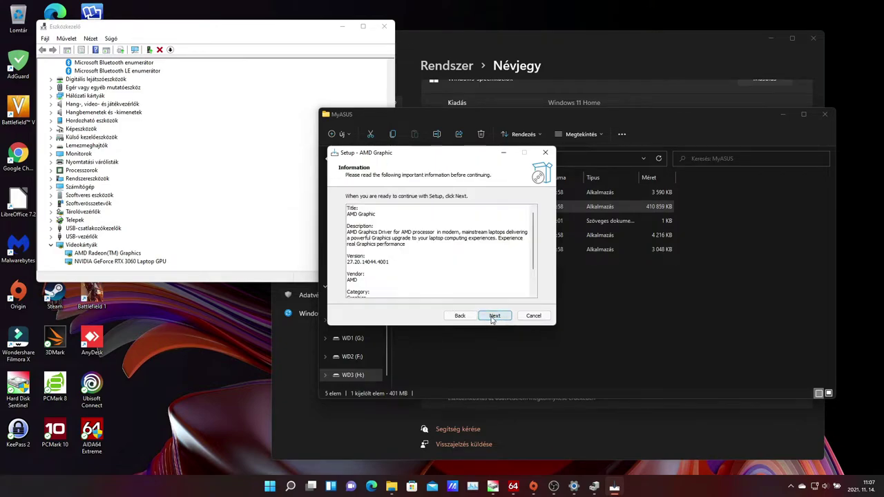
left_click(440, 277)
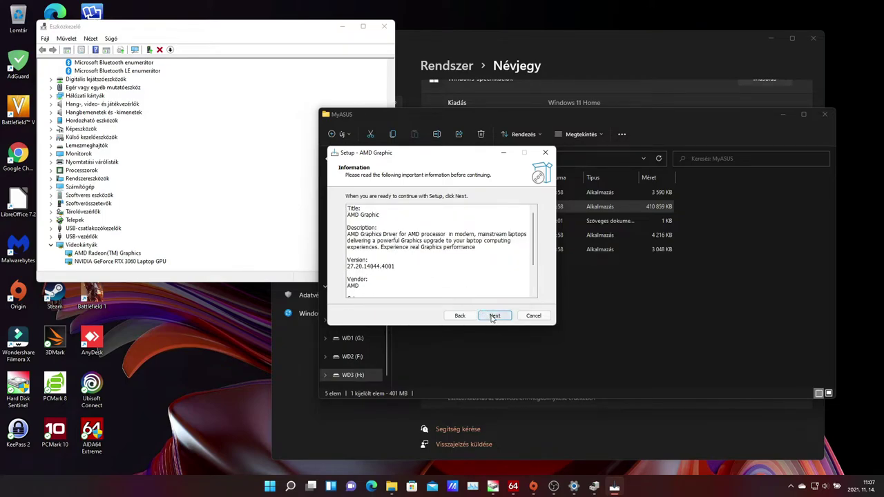
left_click(495, 317)
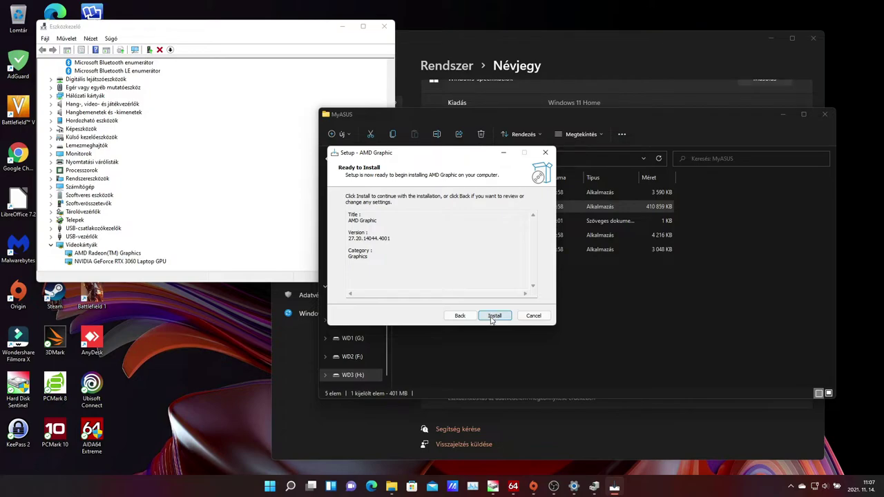
left_click(493, 316)
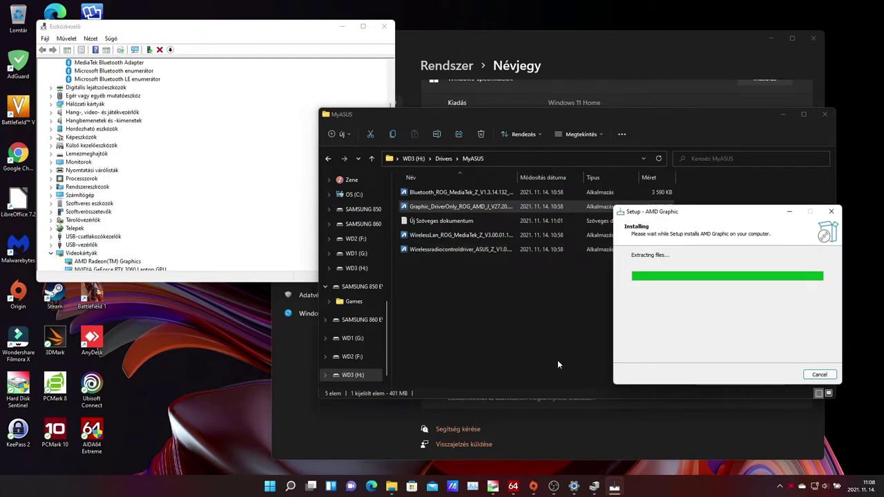
left_click(791, 487)
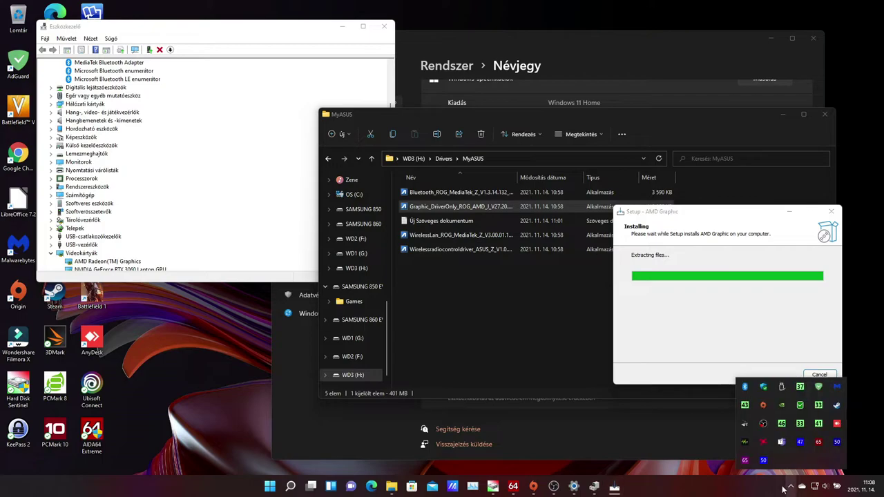
left_click(791, 487)
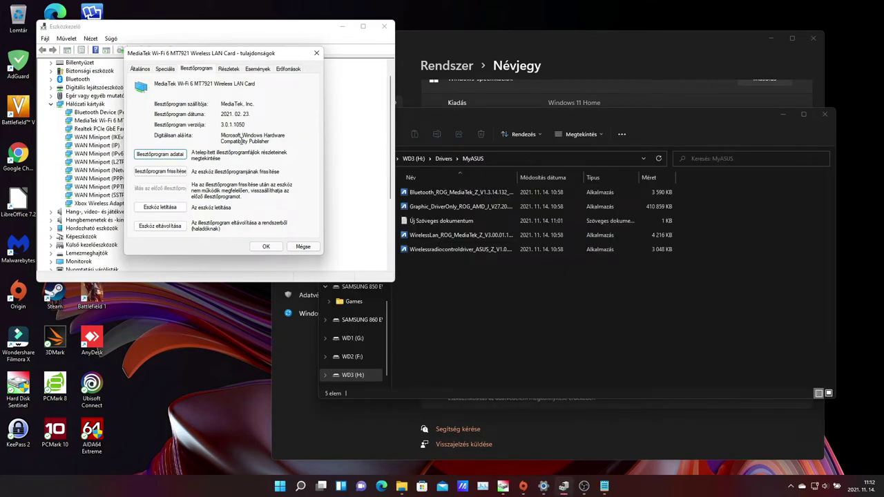
- Close the MediaTek Wi-Fi 6 MT7921 card's properties and launch the WirelessLan_ROG_MediaTek package from the MyASUS folder
left_click(265, 246)
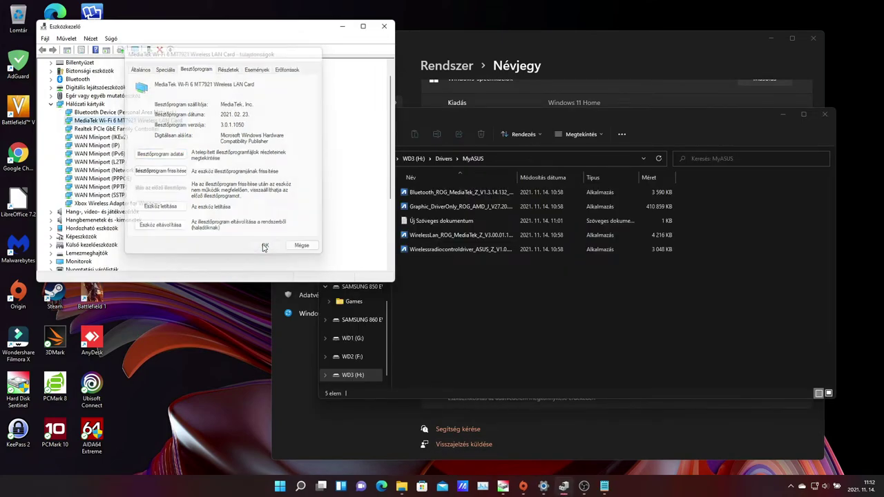
left_click(484, 234)
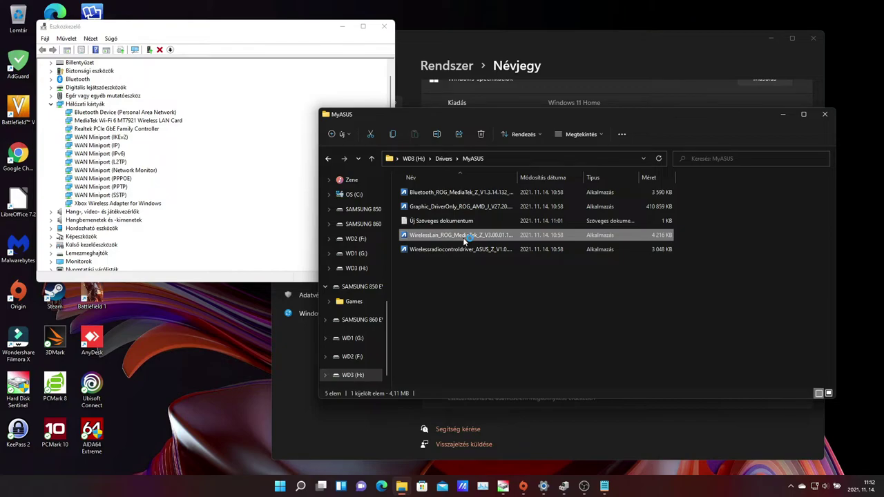
double_click(464, 237)
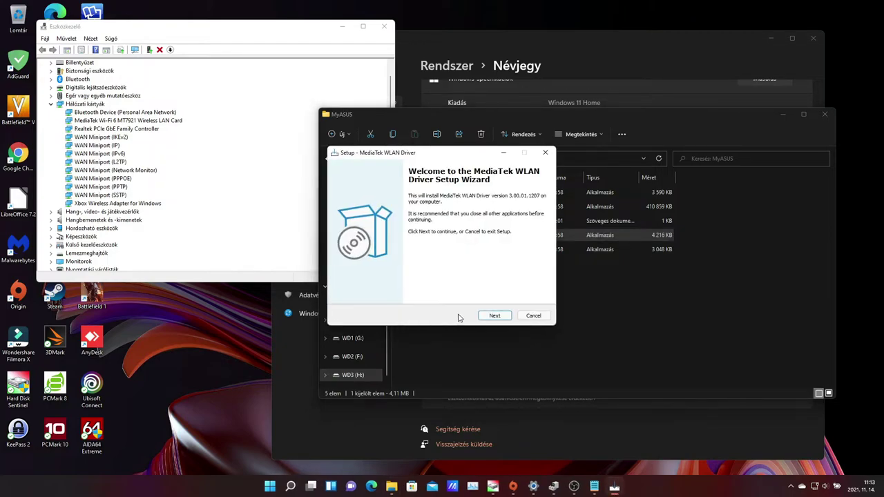
- Accept the license with the Install option and install MediaTek WLAN Driver version 3.00.01.1207
left_click(492, 317)
left_click(443, 289)
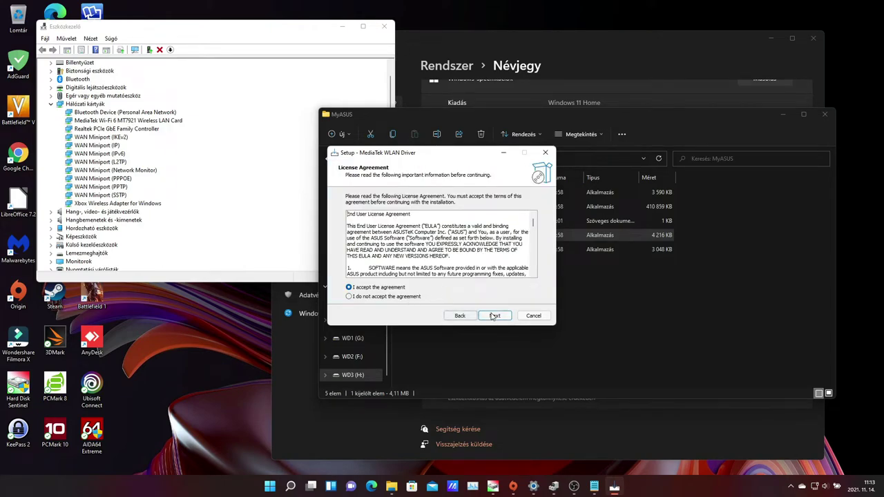
left_click(495, 316)
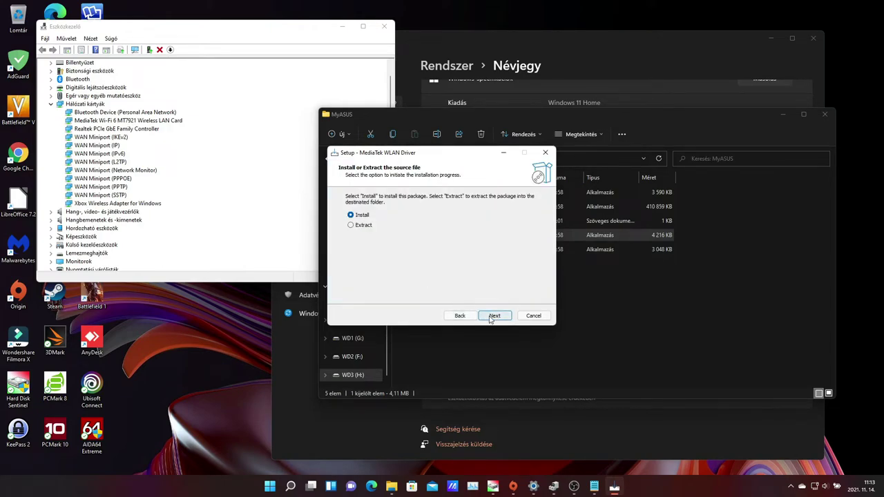
left_click(495, 316)
left_click(495, 316)
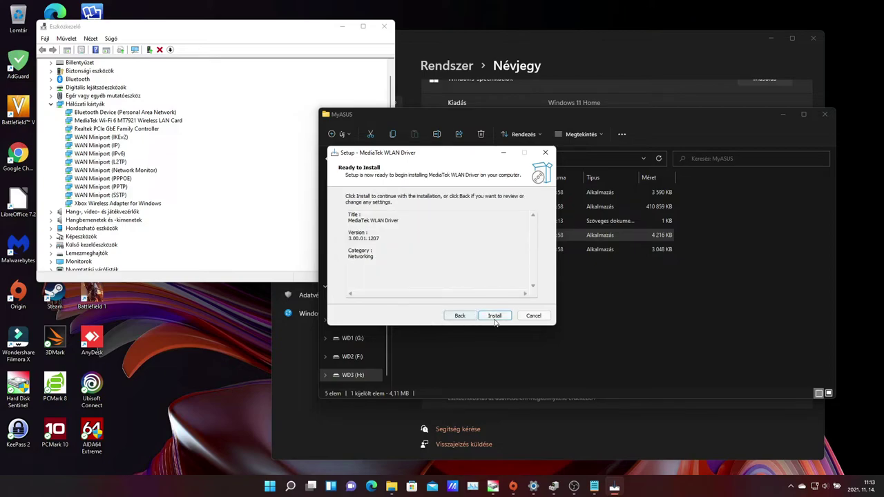
left_click(498, 318)
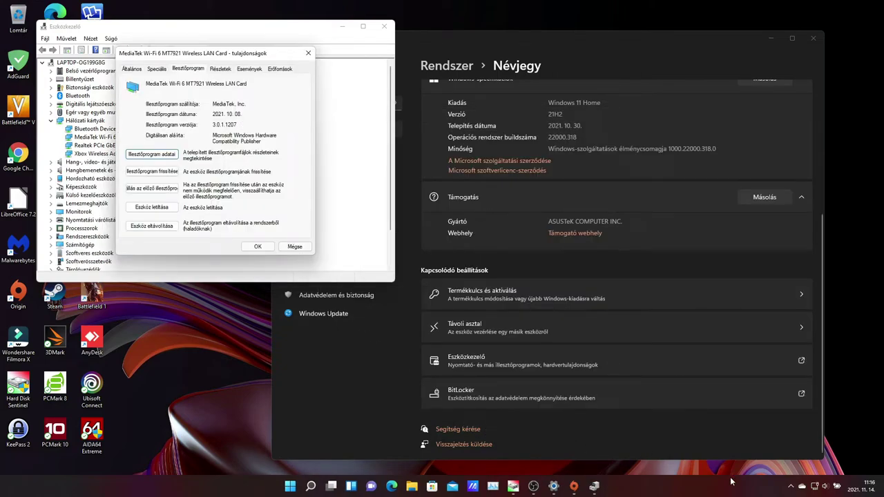
- Put away the Wi-Fi card's properties and Device Manager, and open the MyASUS folder inside Drivers on WD3 (H:)
left_click(257, 247)
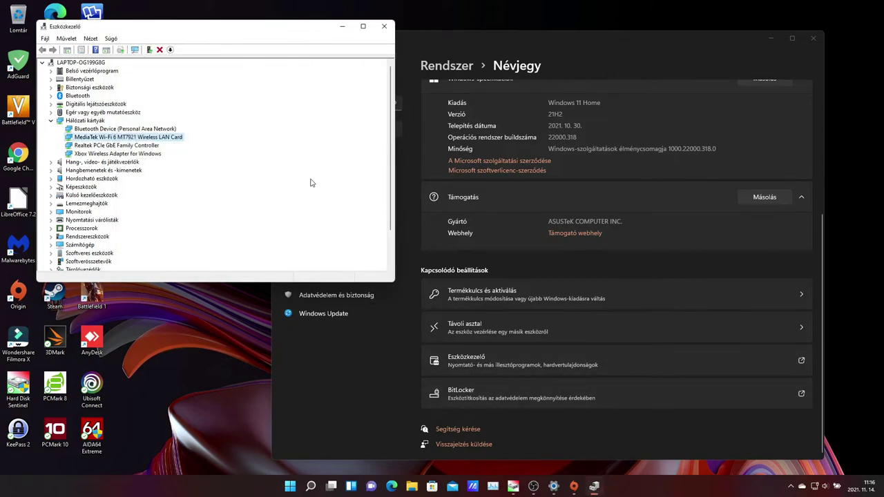
left_click(340, 26)
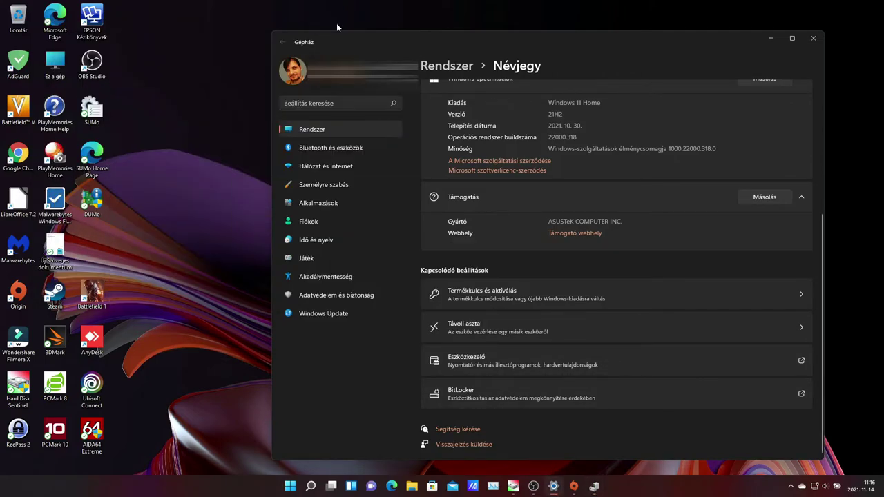
left_click(413, 487)
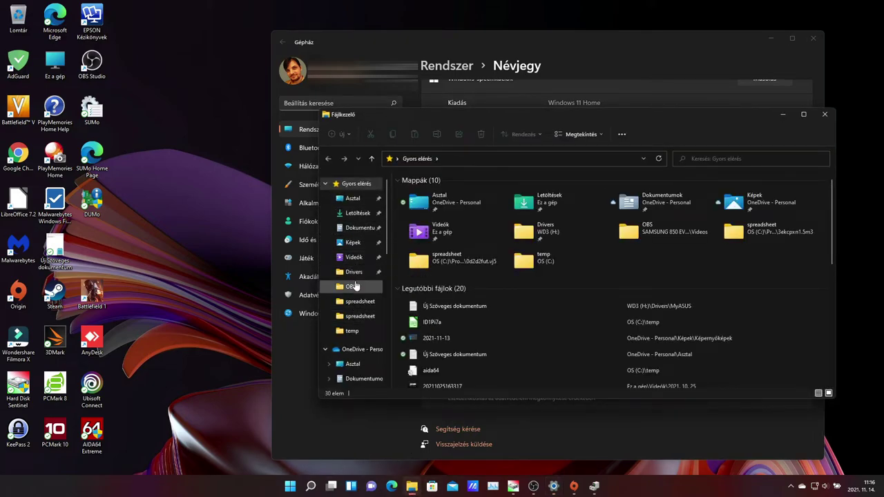
left_click(353, 277)
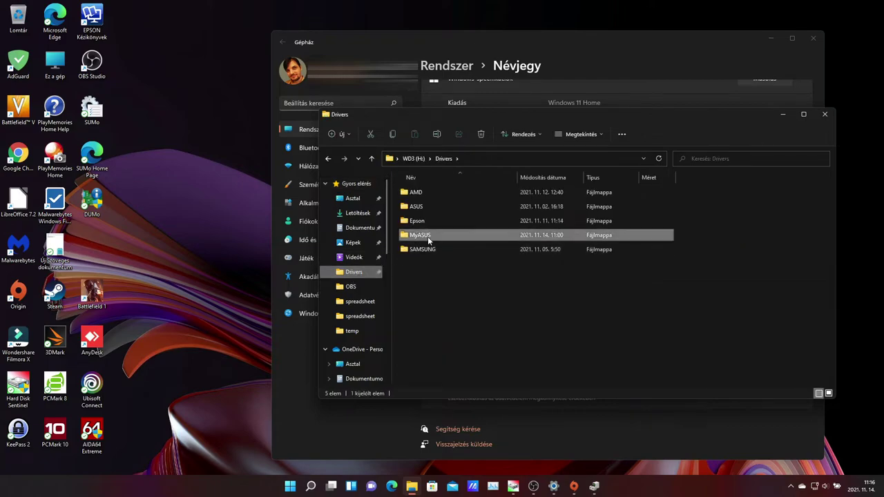
double_click(427, 237)
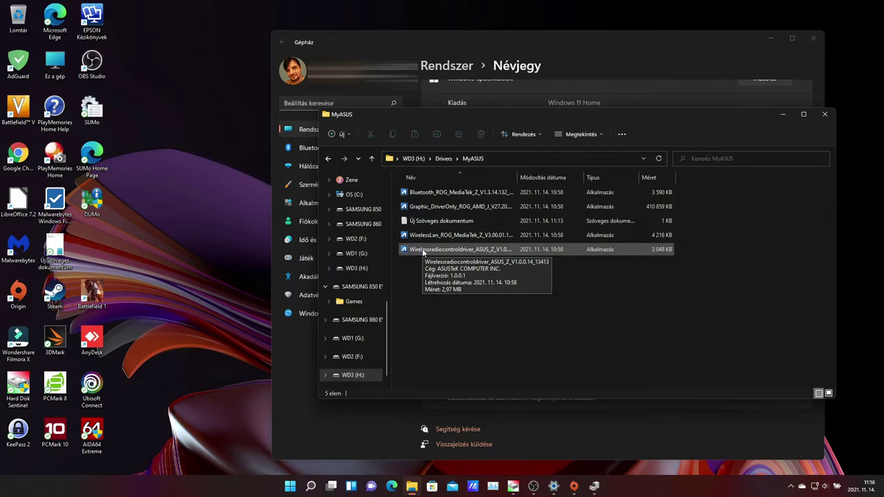
- Return to Device Manager and list the devices in the Bluetooth category
left_click(594, 486)
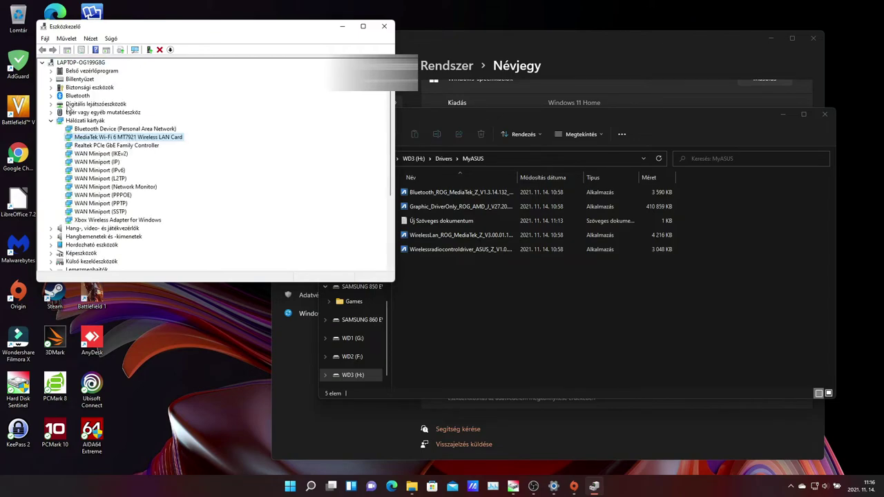
left_click(51, 97)
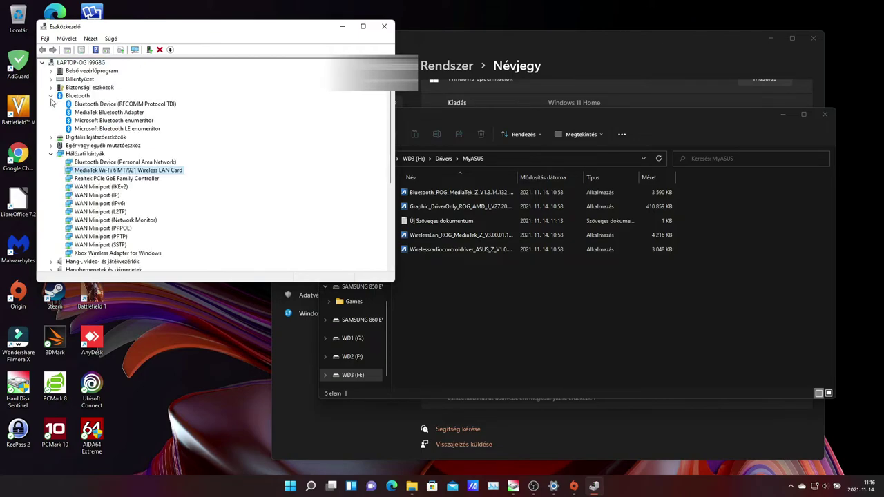
- Launch the Wirelessradiocontroldriver_ASUS package, accept the license with the Install option, and install Wireless radio control driver version 1.0.0.14 in the default folder
left_click(405, 252)
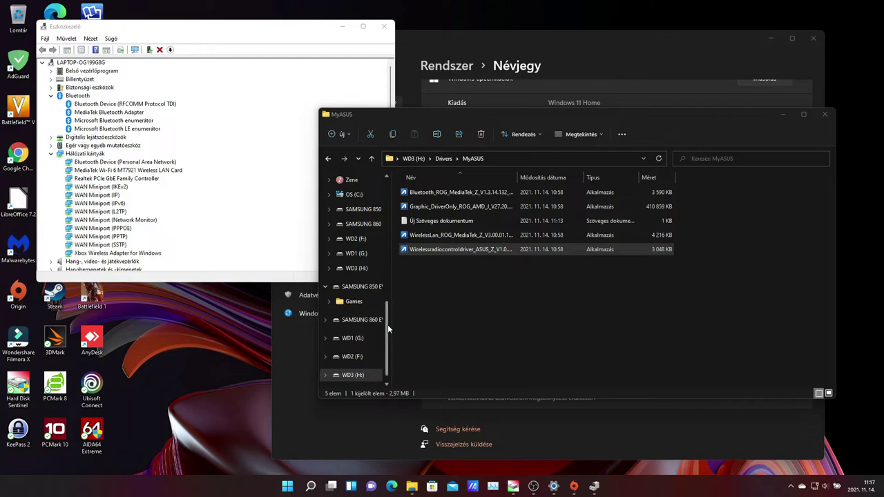
left_click(492, 316)
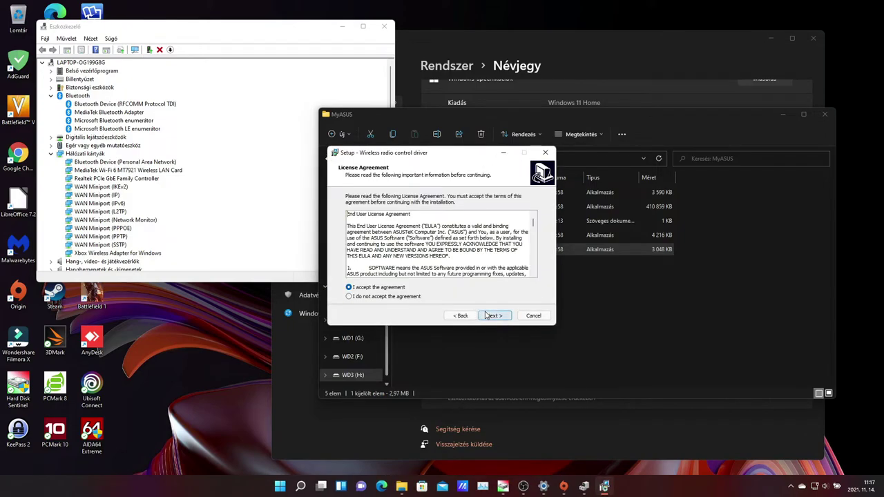
left_click(496, 317)
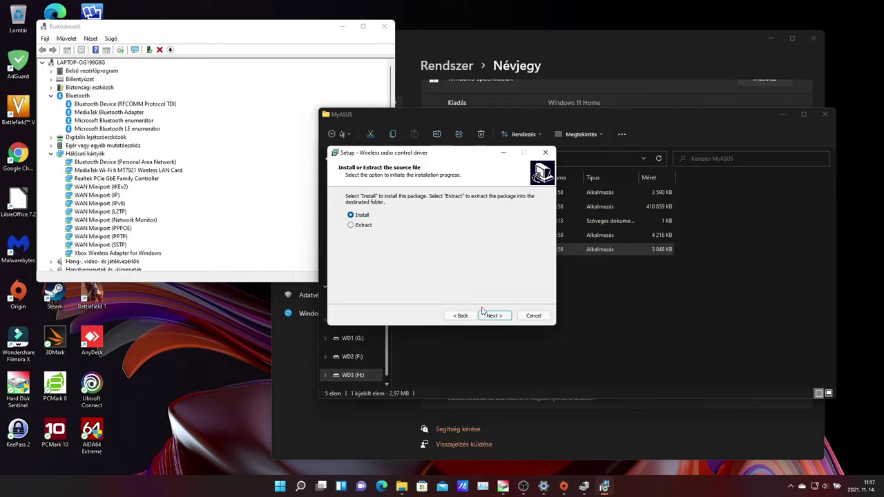
left_click(495, 317)
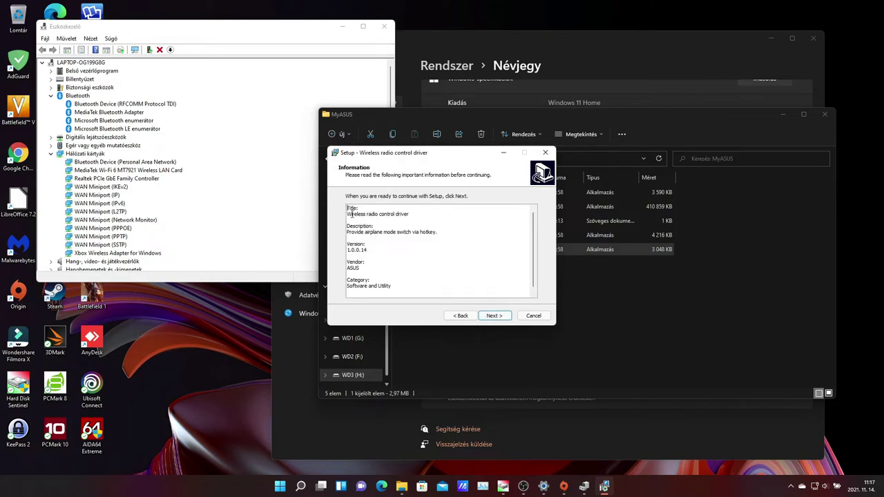
left_click(495, 316)
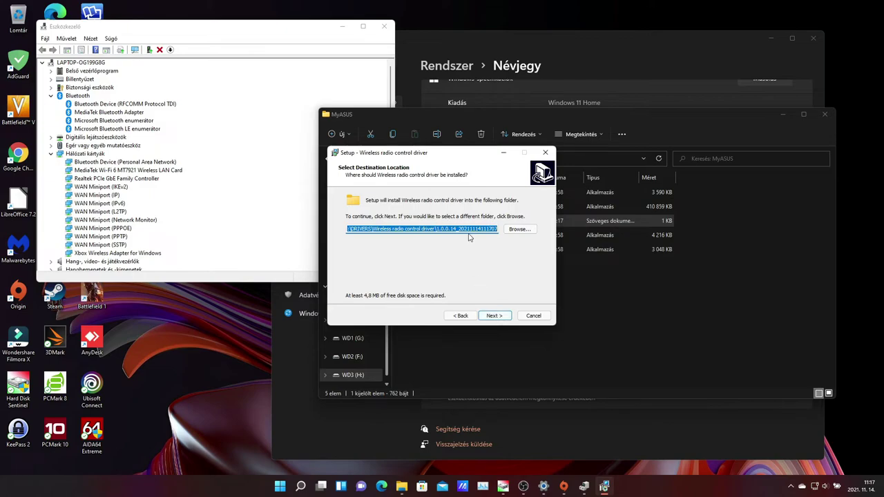
left_click_drag(406, 232, 308, 228)
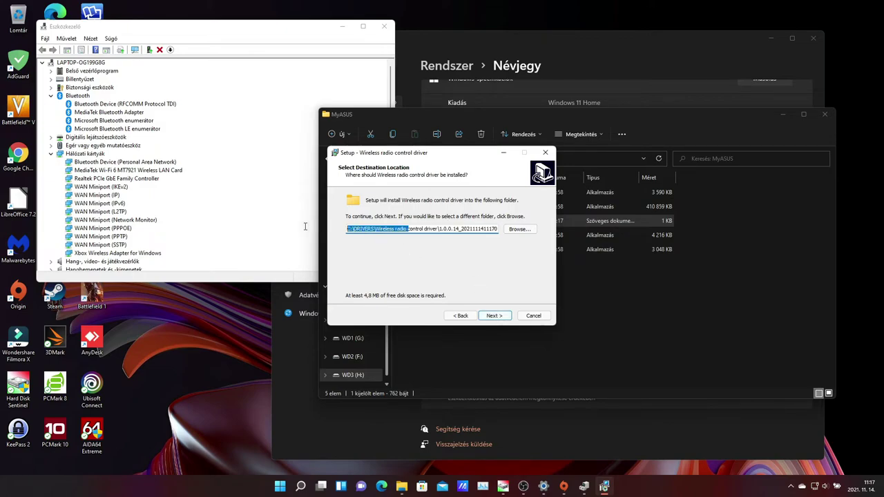
left_click(495, 316)
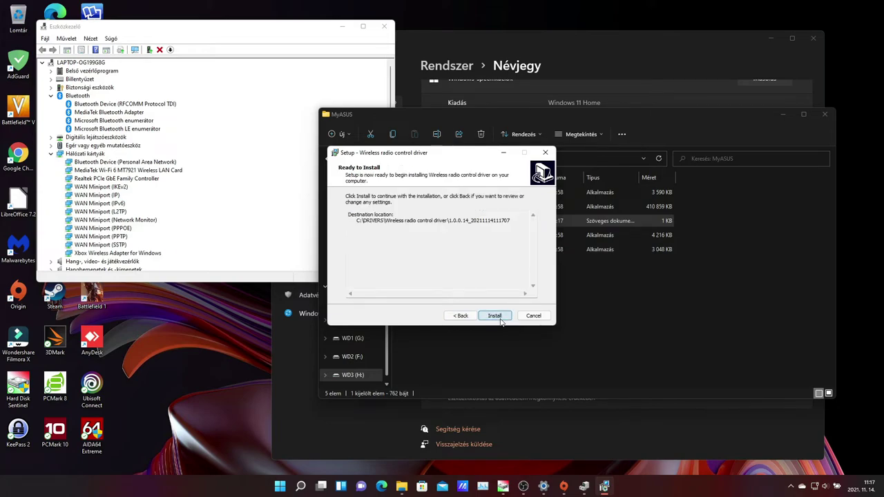
left_click(499, 317)
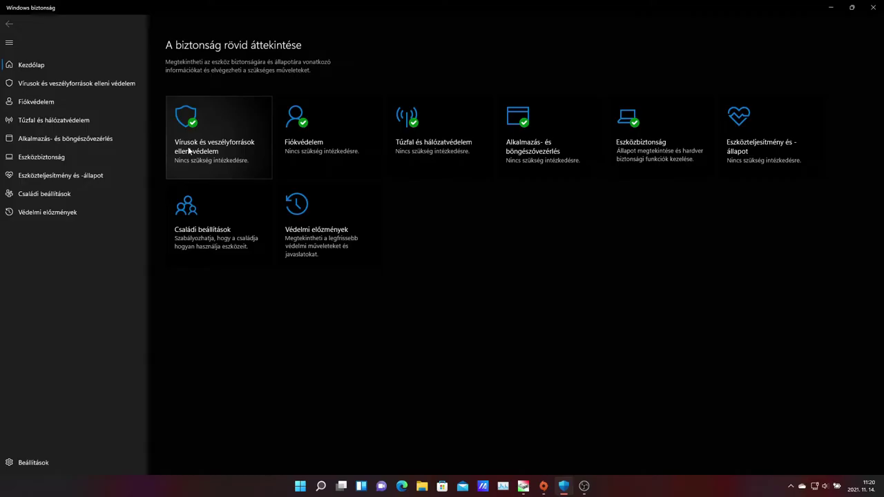
- In Windows Security, check the controlled folder access setting under virus and threat protection's ransomware protection, and close the window
left_click(207, 142)
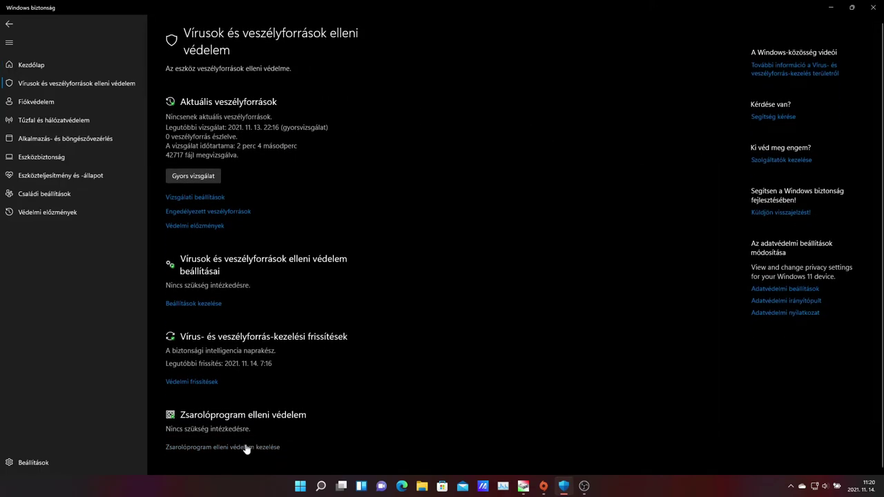
left_click(242, 463)
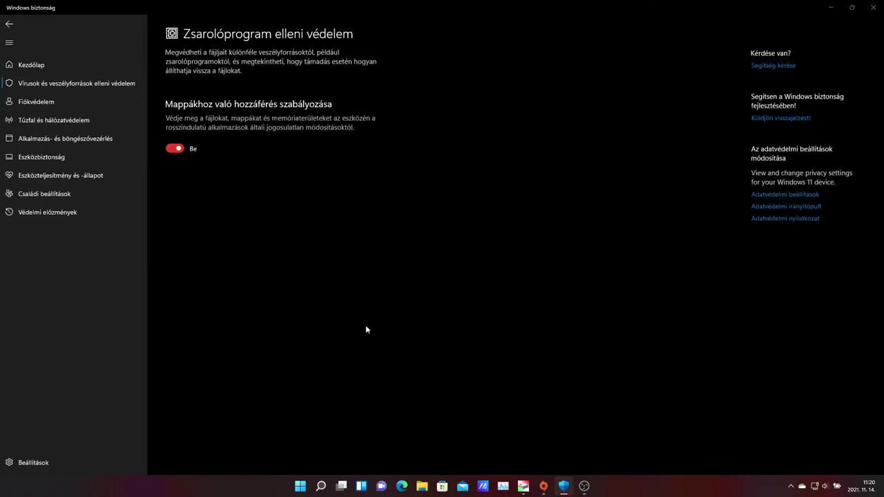
left_click(871, 7)
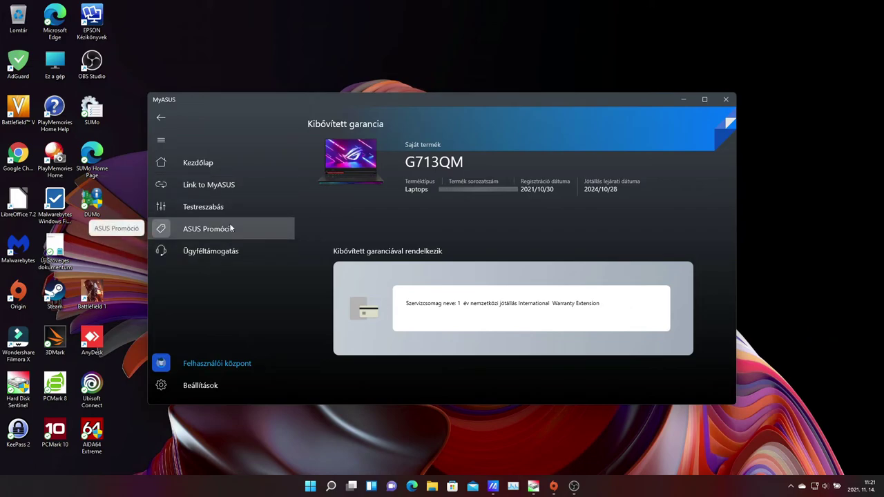
- In MyASUS, look through the Testreszabás power and performance options and go to the ASUS Promóció page
left_click(207, 208)
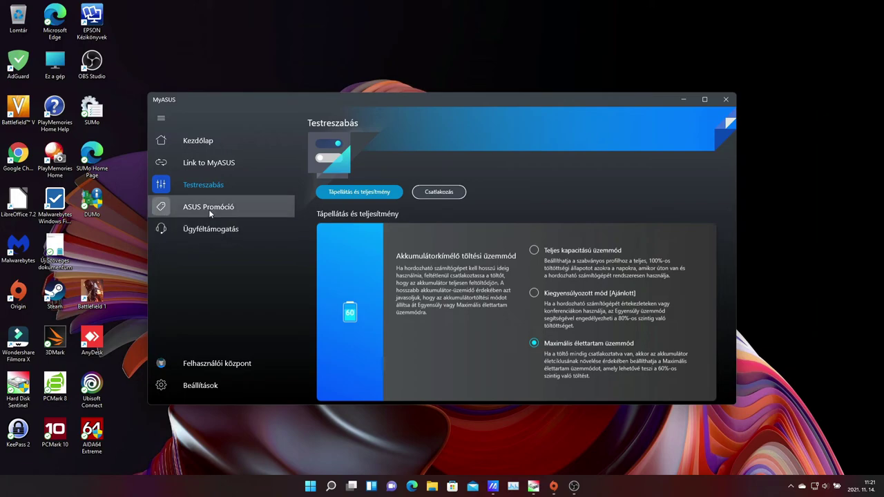
scroll(347, 267, "down", 3)
left_click(207, 207)
- Show the Legutóbbi download list of Élő frissítés in Ügyféltámogatás and maximize the MyASUS window
left_click(220, 229)
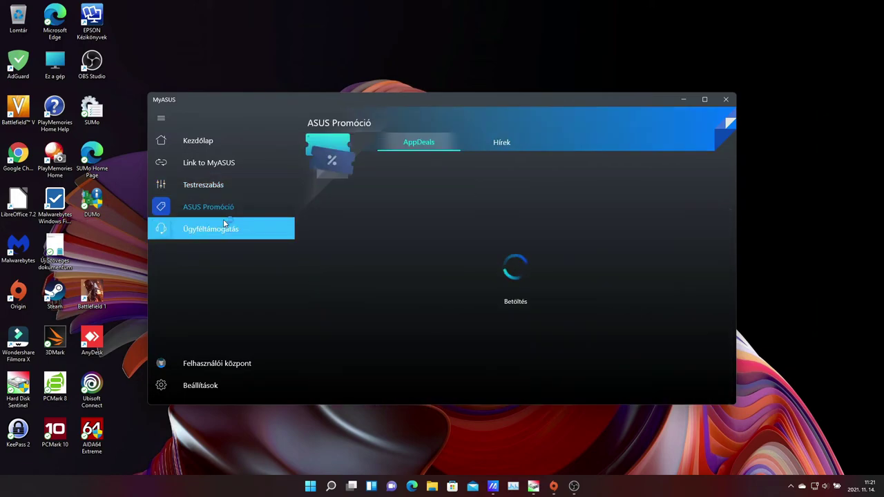
left_click(518, 142)
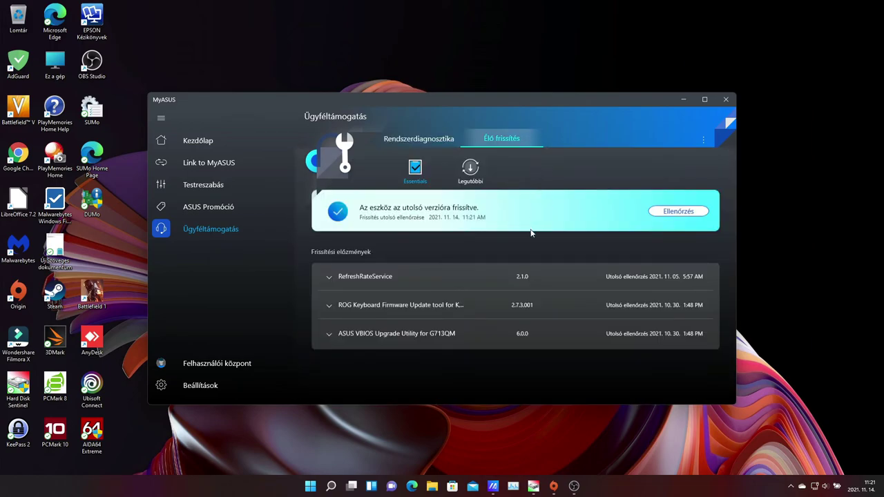
left_click(473, 164)
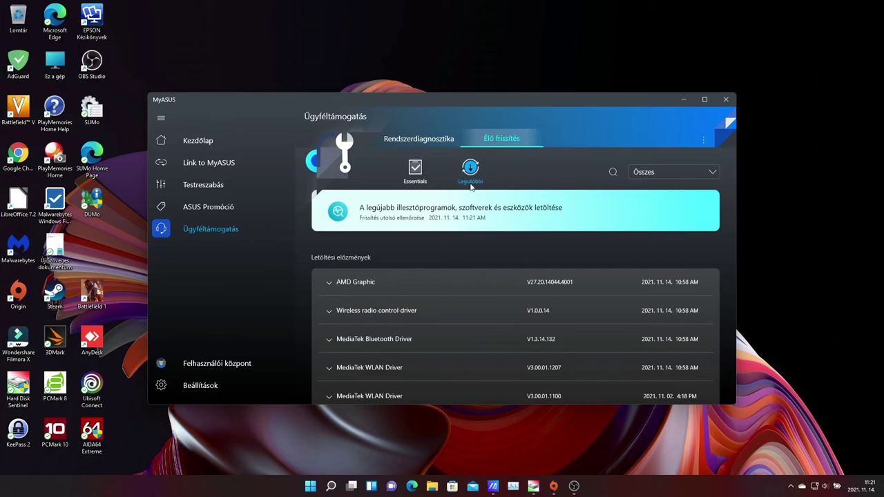
left_click(704, 99)
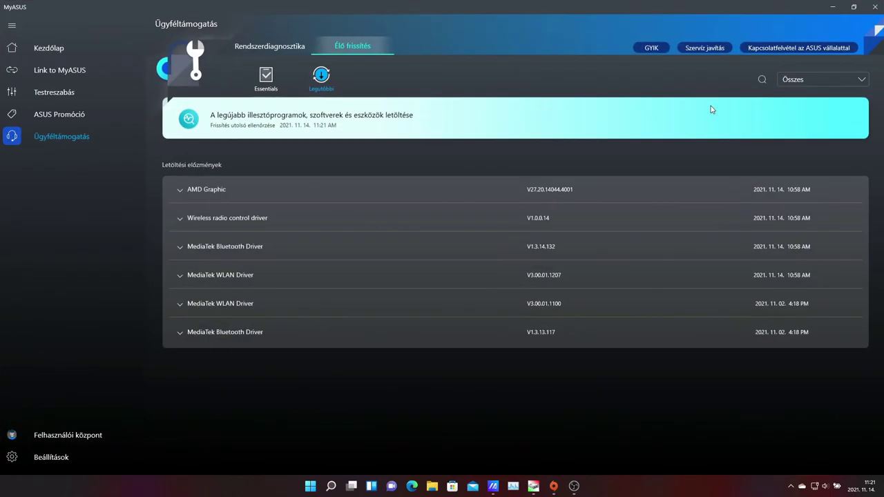
- Expand the AMD Graphic, Wireless radio control, MediaTek Bluetooth and MediaTek WLAN entries in the download history and review their descriptions and versions
left_click(178, 190)
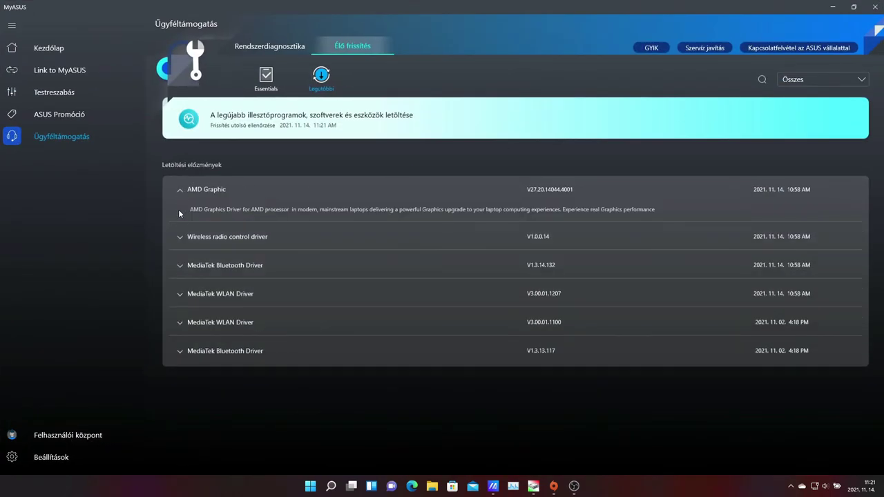
left_click(179, 238)
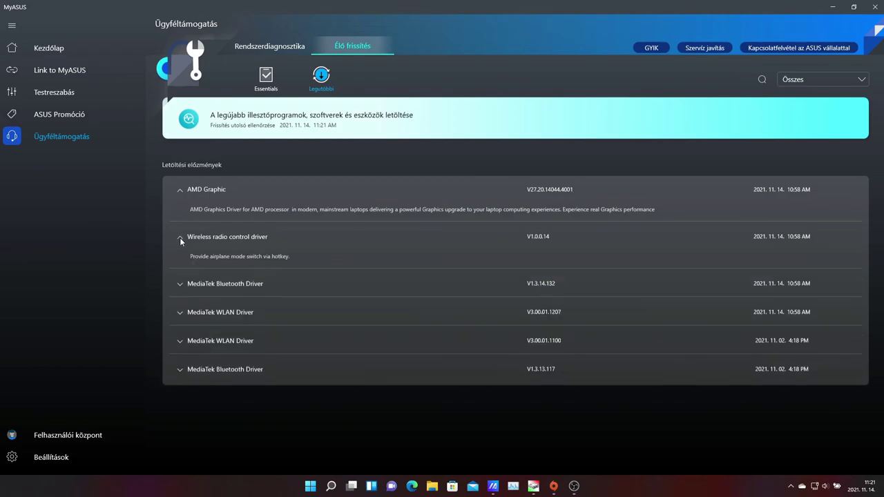
left_click(180, 284)
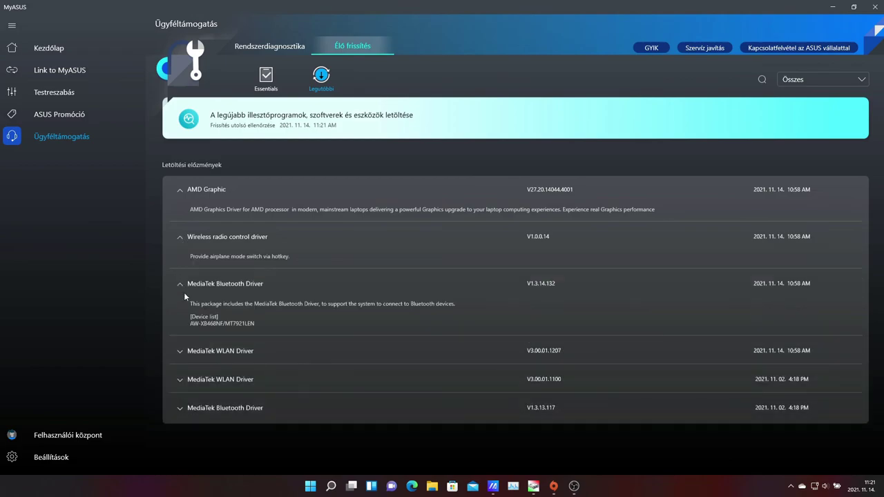
left_click(179, 353)
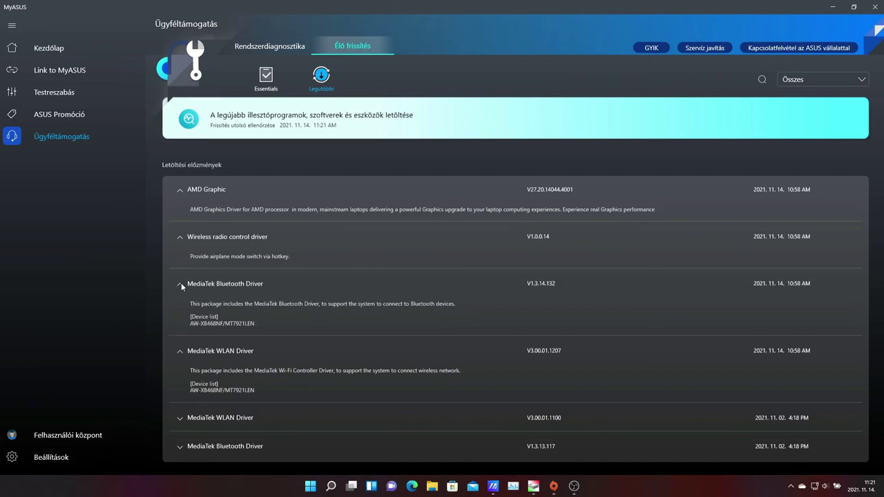
left_click(180, 419)
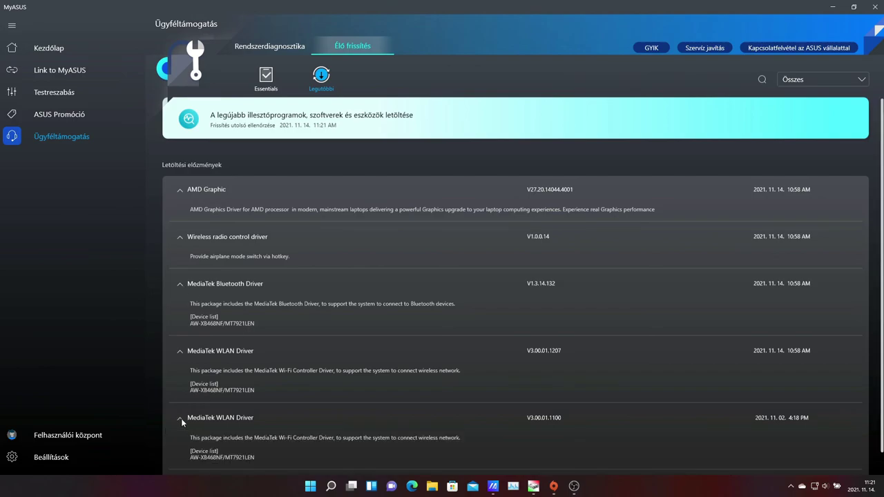
scroll(181, 419, "down", 1)
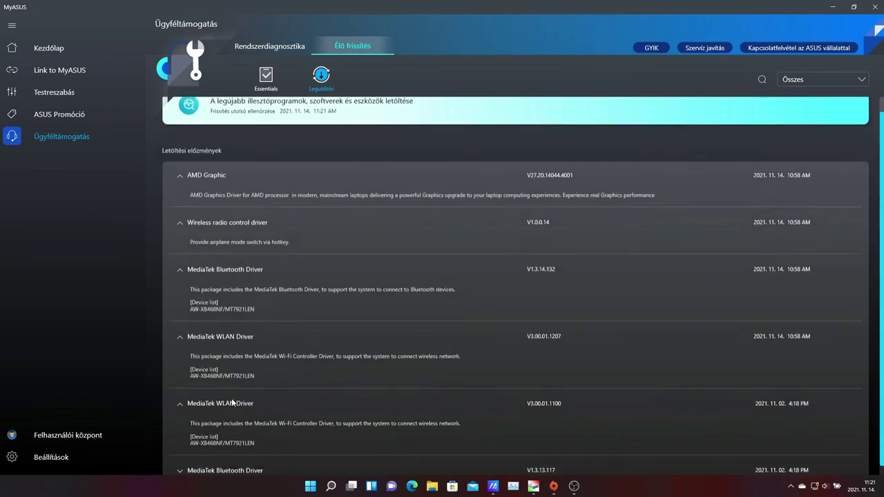
scroll(244, 419, "down", 1)
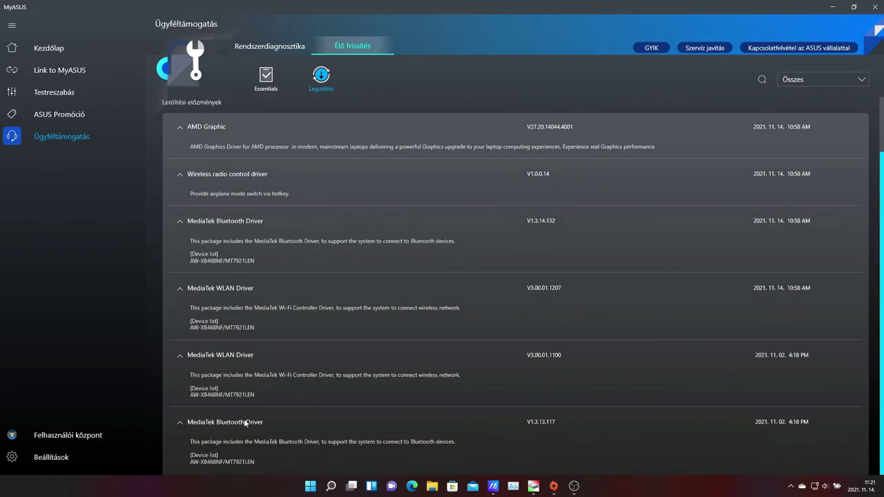
scroll(244, 419, "up", 2)
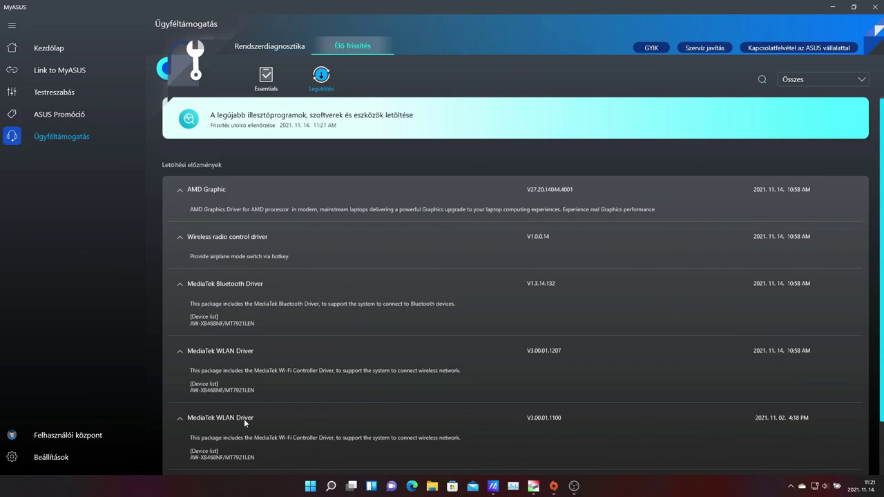
scroll(244, 418, "down", 2)
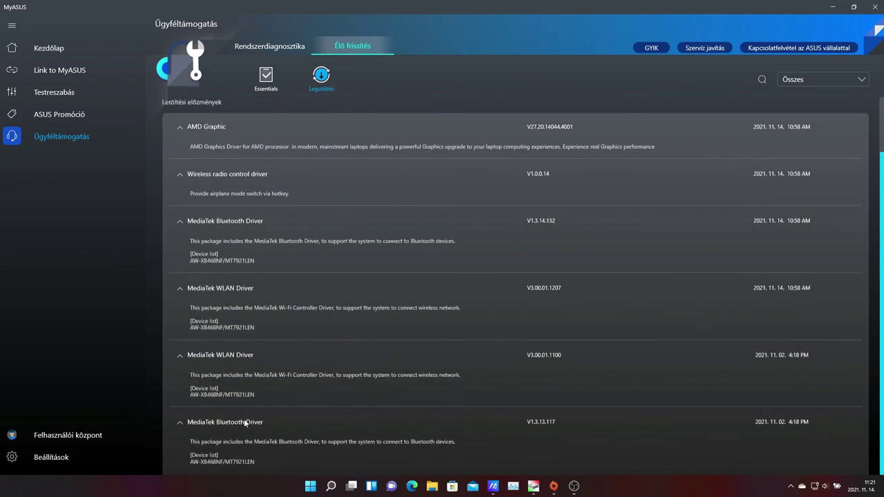